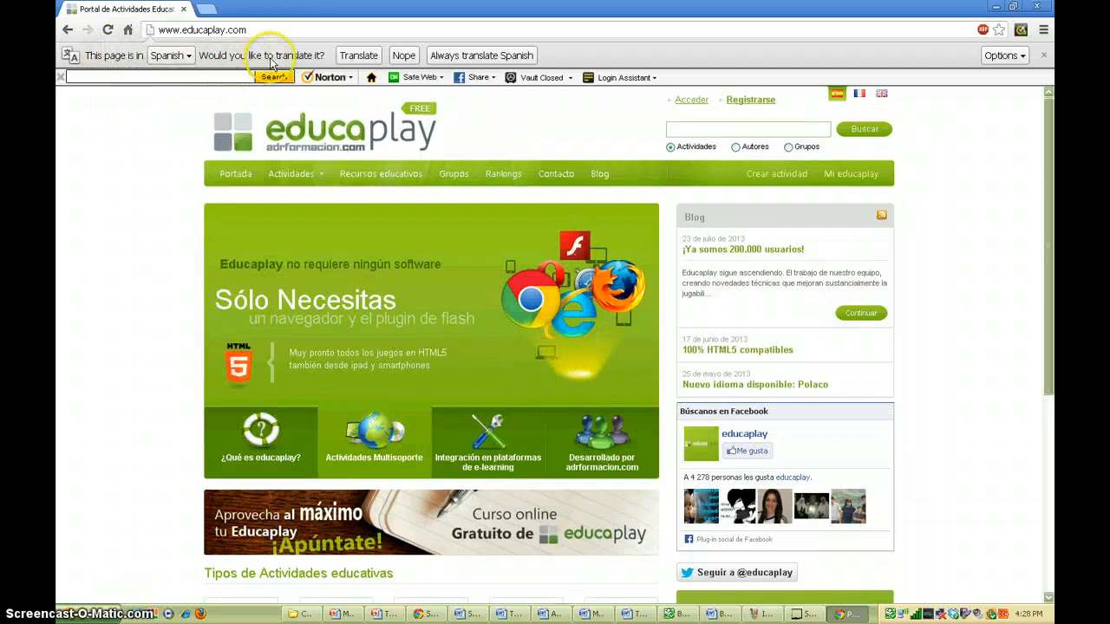
# - Translate the Educaplay home page from Spanish to English and log in with the saved account credentials
pyautogui.click(356, 57)
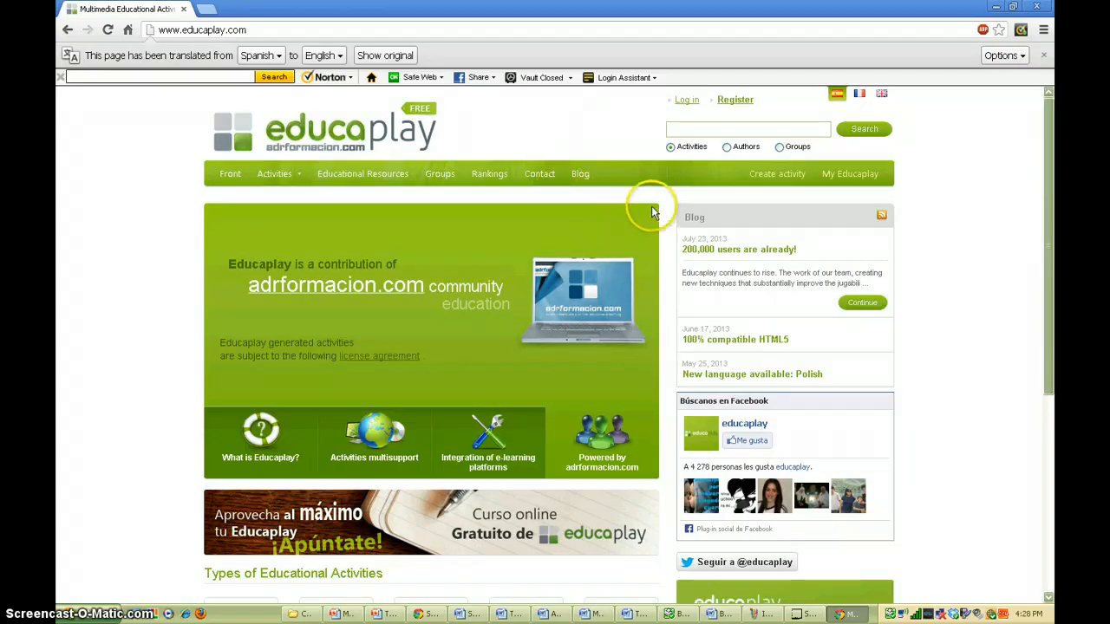
pyautogui.click(690, 101)
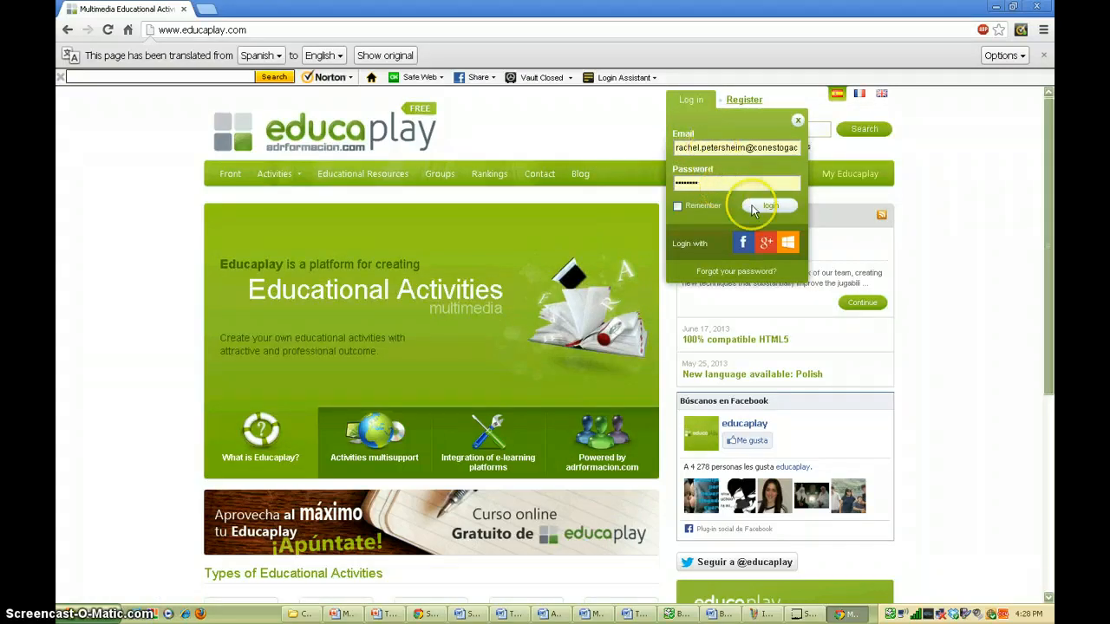
# - Open the educational resources gallery and translate it to English
pyautogui.click(399, 176)
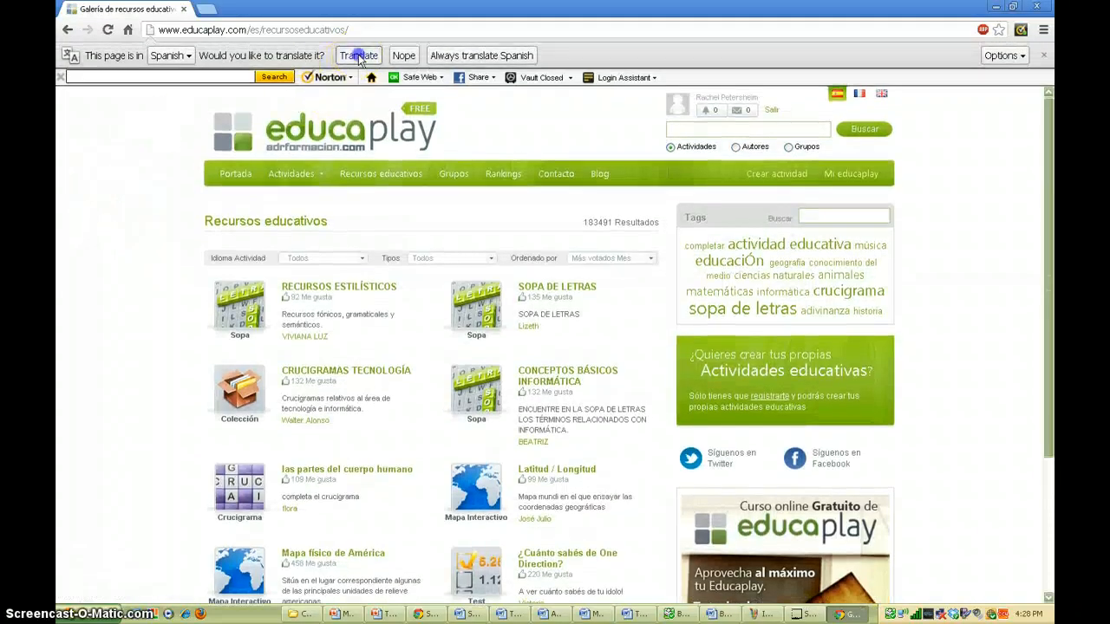
pyautogui.click(358, 54)
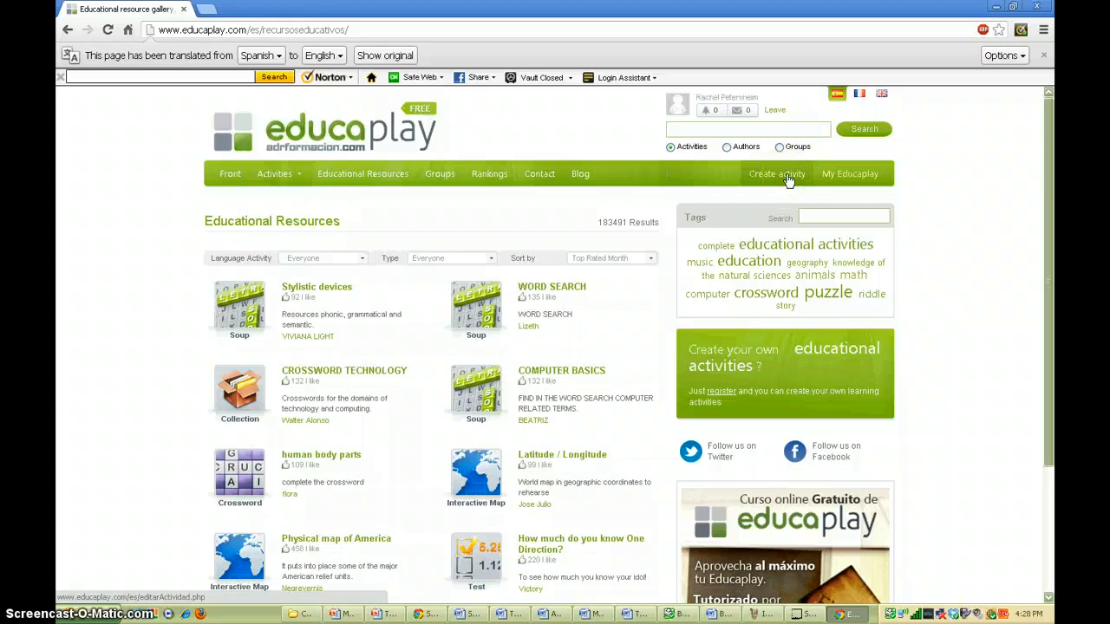
# - Start a new interactive map activity with English as its language and "Basic Geometry" as its title
pyautogui.click(789, 177)
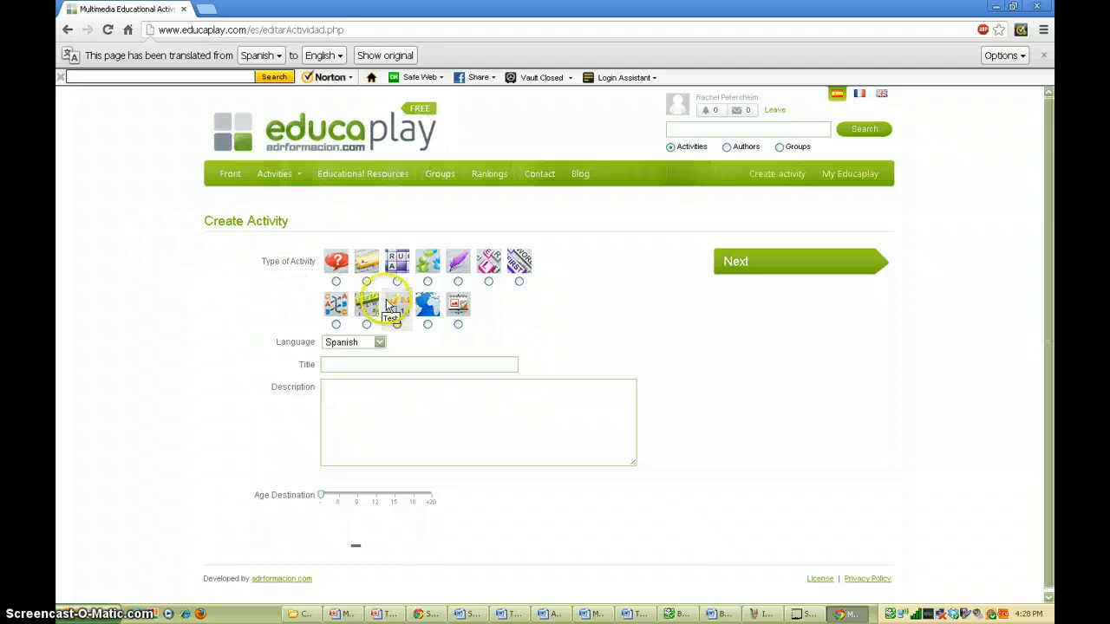
pyautogui.click(428, 322)
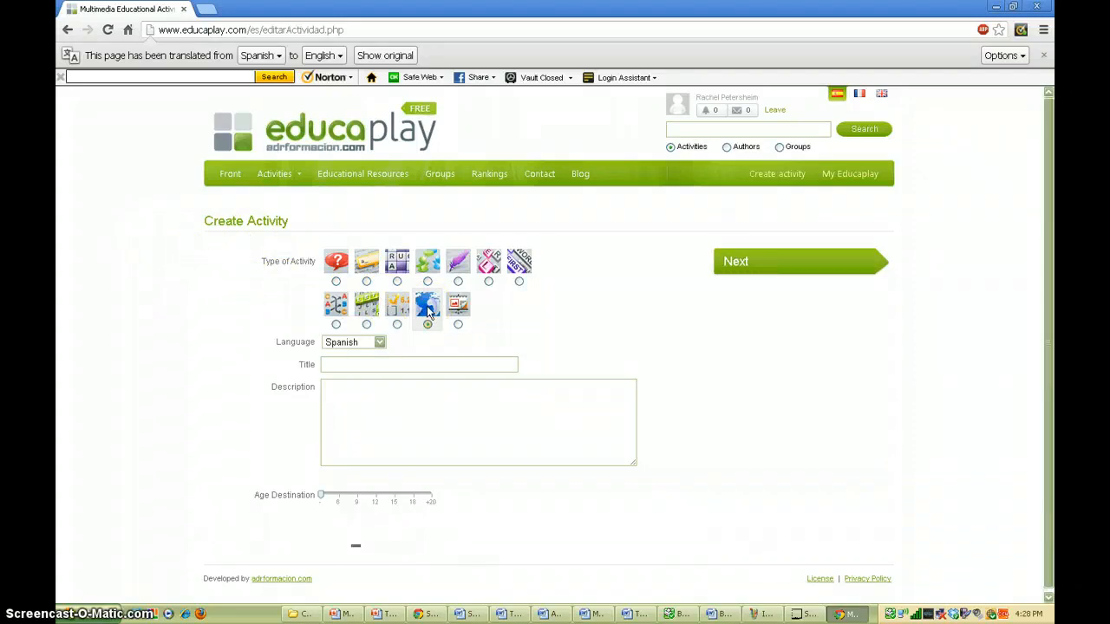
pyautogui.click(374, 343)
pyautogui.click(364, 368)
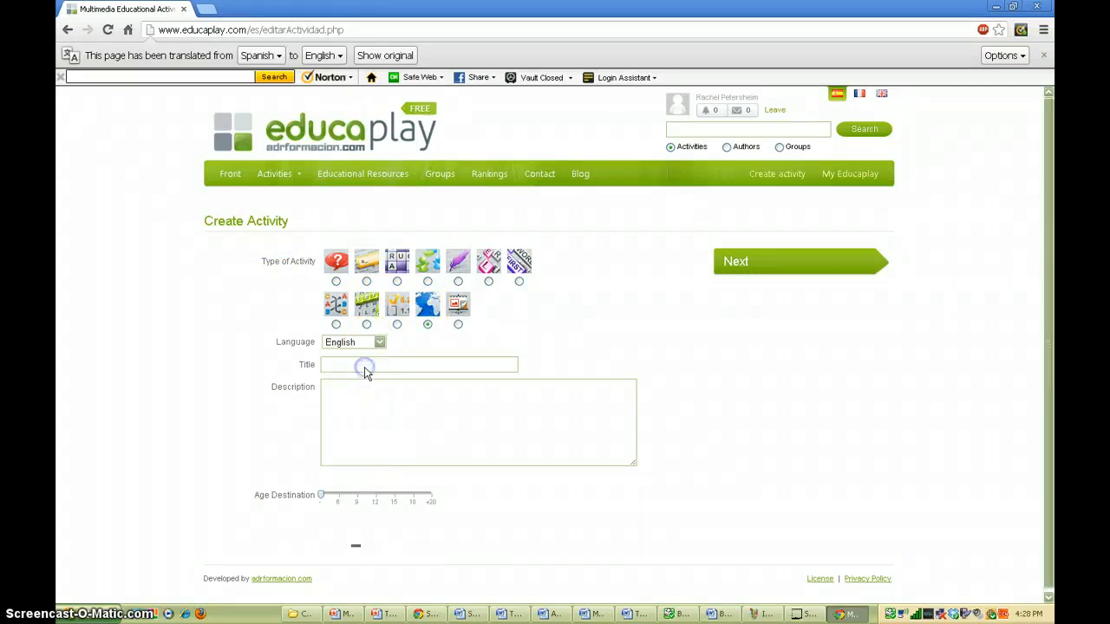
pyautogui.click(365, 368)
pyautogui.write('Basic Geometry')
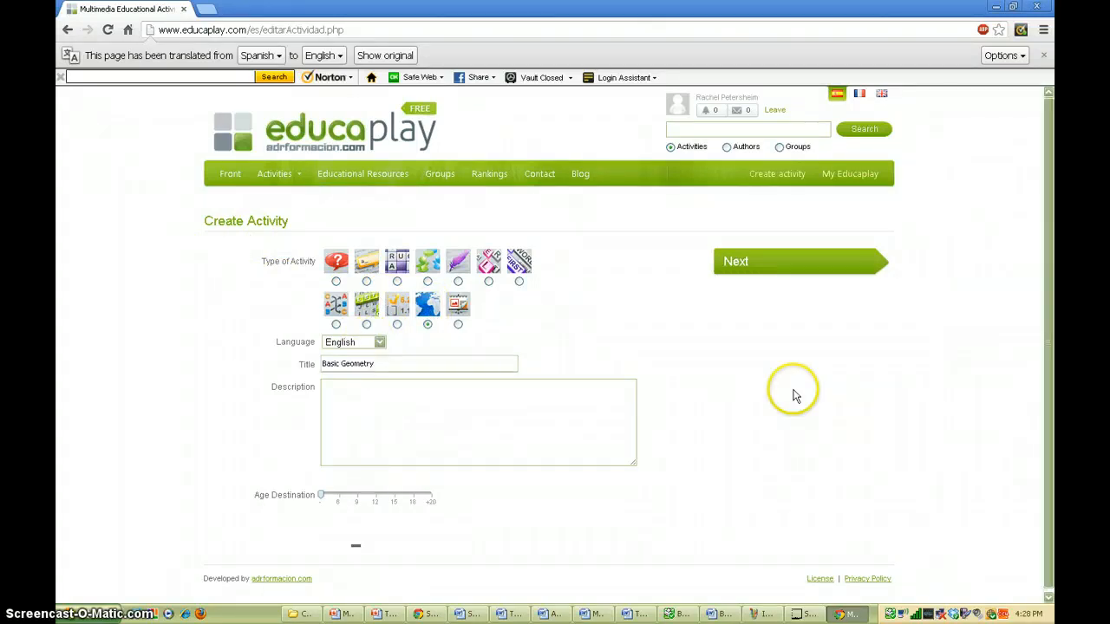
# - Enter the description "Identify basic geometric shapes", set the age destination to 12 and continue to the activity's editing page
pyautogui.click(404, 406)
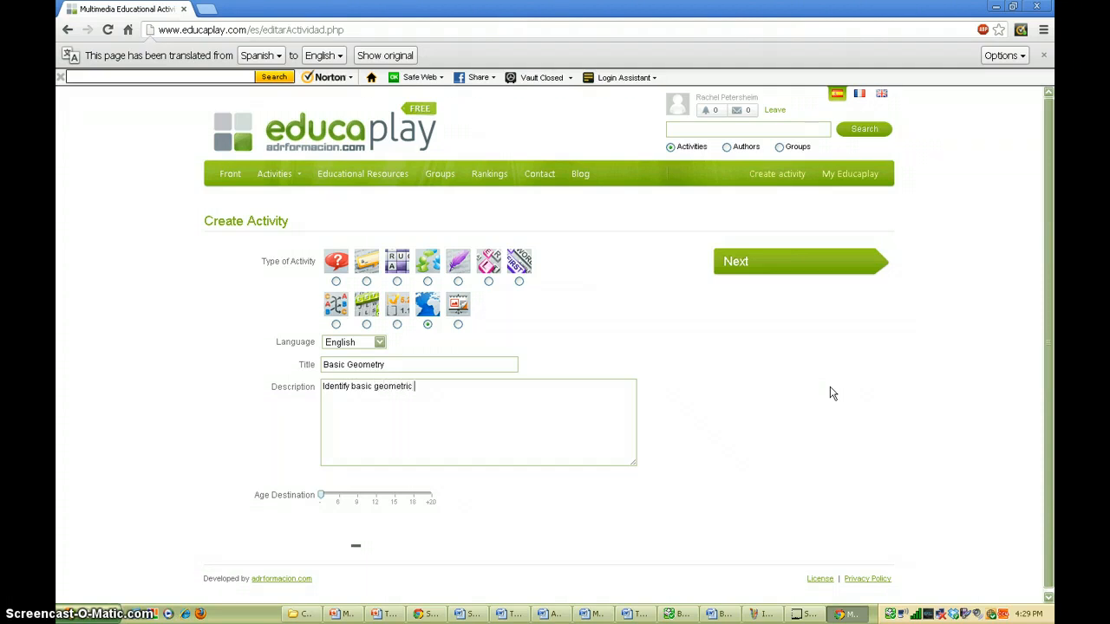
pyautogui.moveTo(321, 495); pyautogui.dragTo(377, 503)
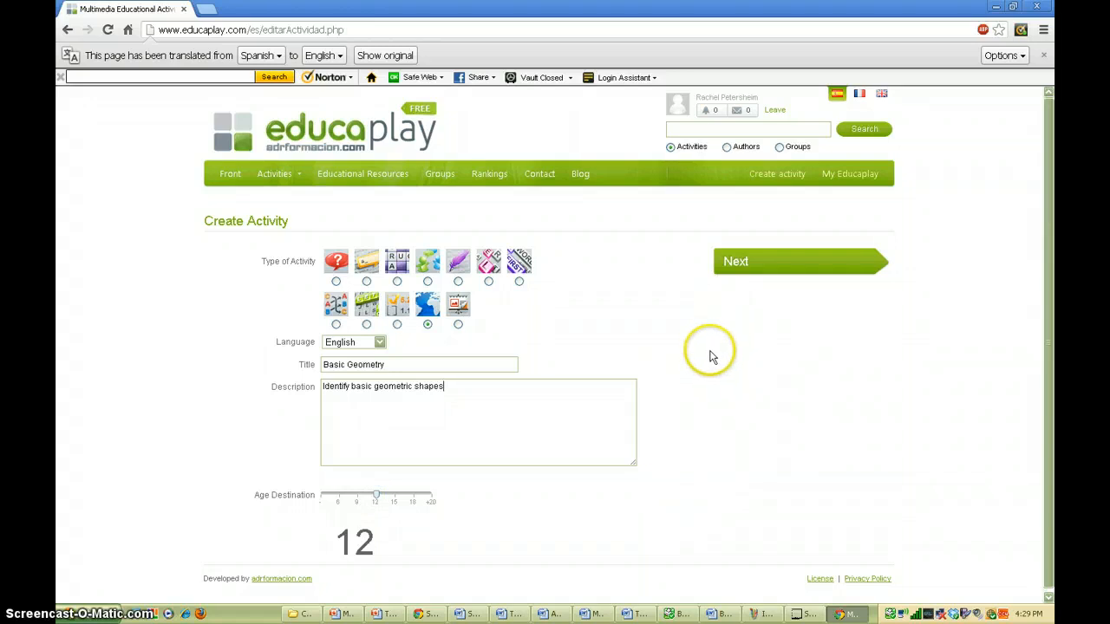
pyautogui.click(737, 262)
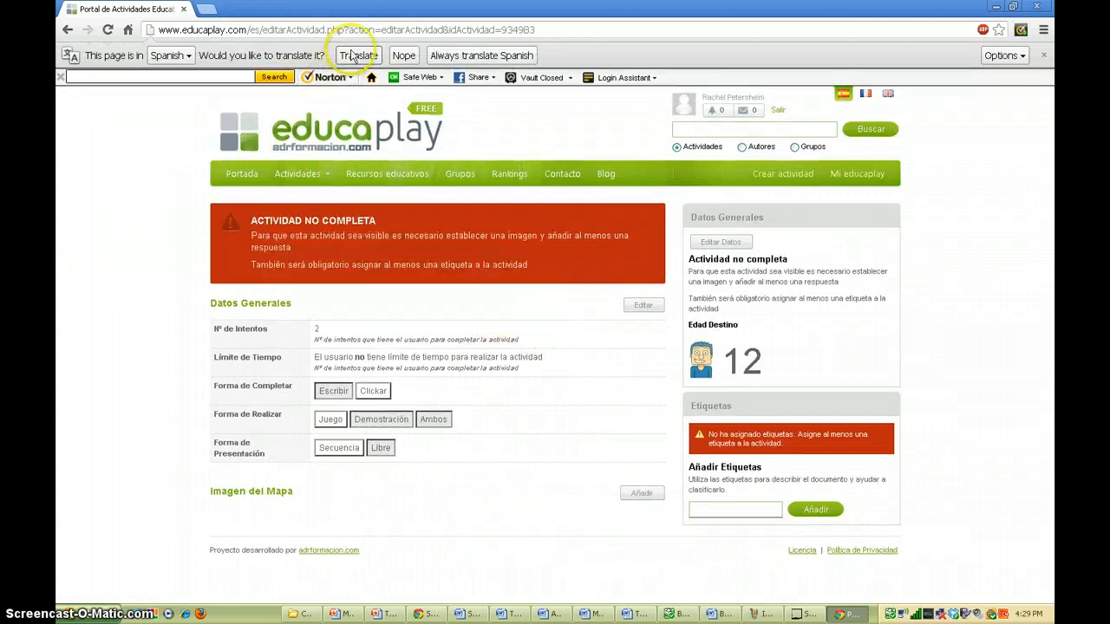
# - Translate the activity page to English and review its general information settings without changing them
pyautogui.click(360, 55)
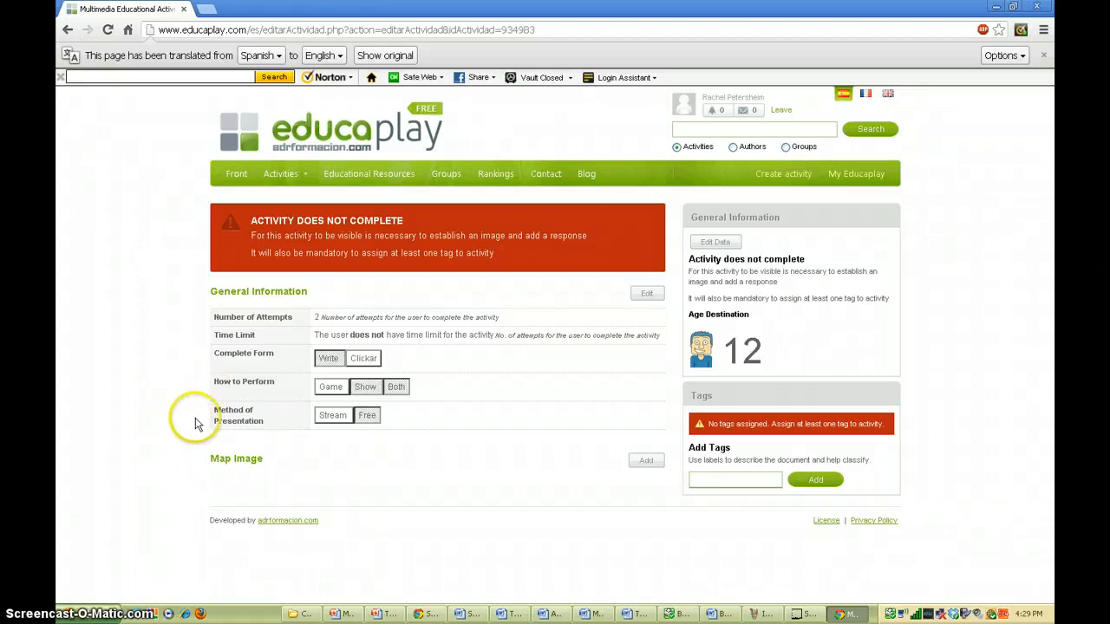
pyautogui.click(648, 295)
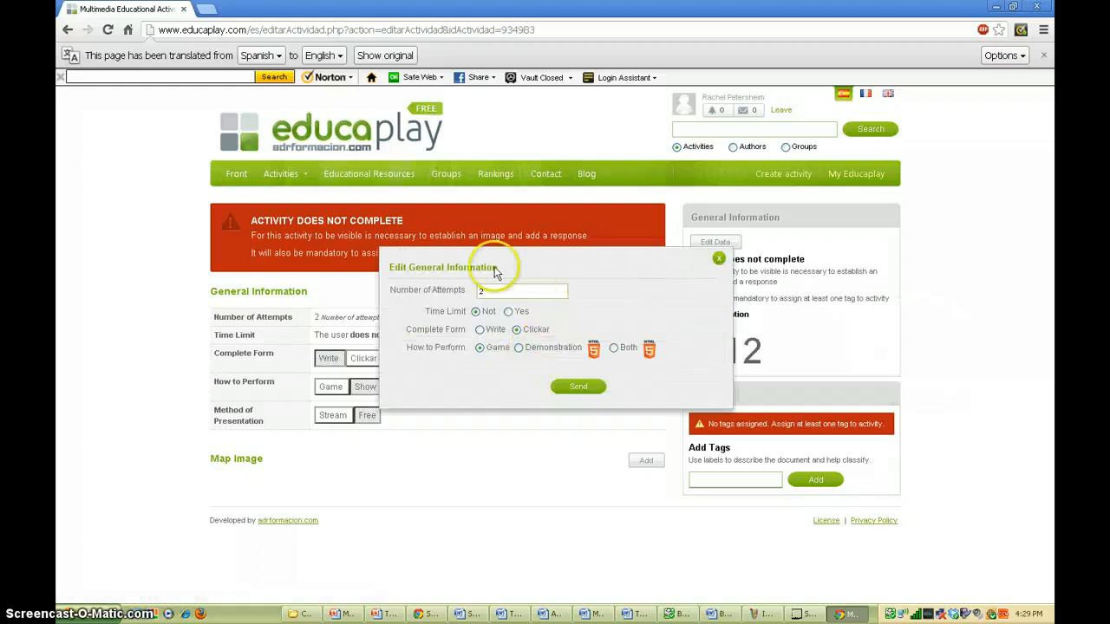
pyautogui.click(720, 261)
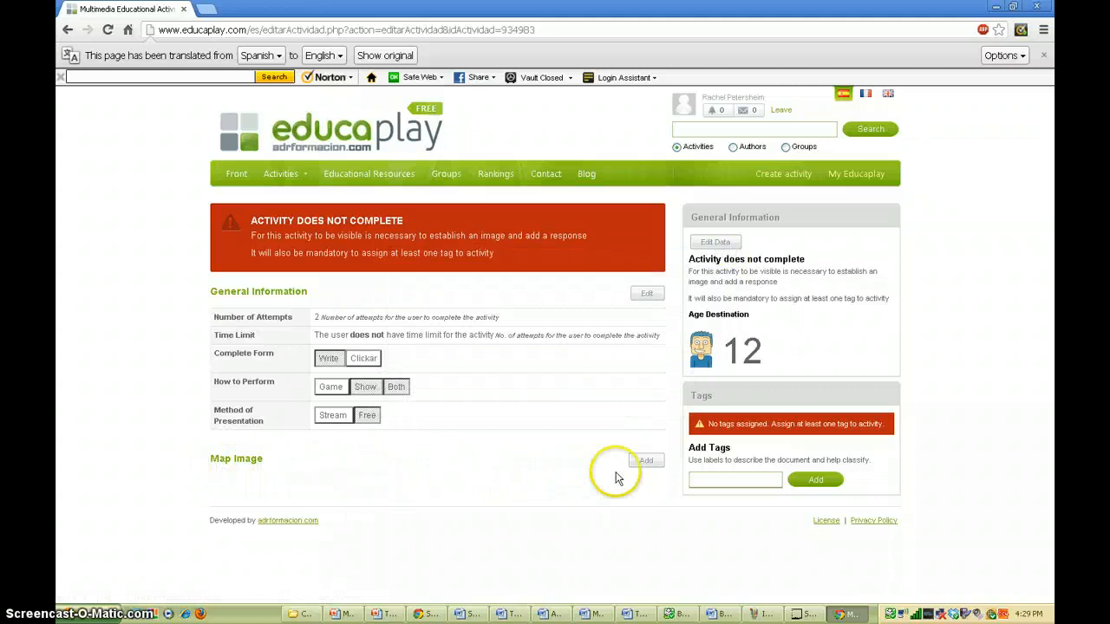
# - Upload "Interactive Map Diagrams.JPG" from the TEC 551 folder as the activity's map image
pyautogui.click(646, 461)
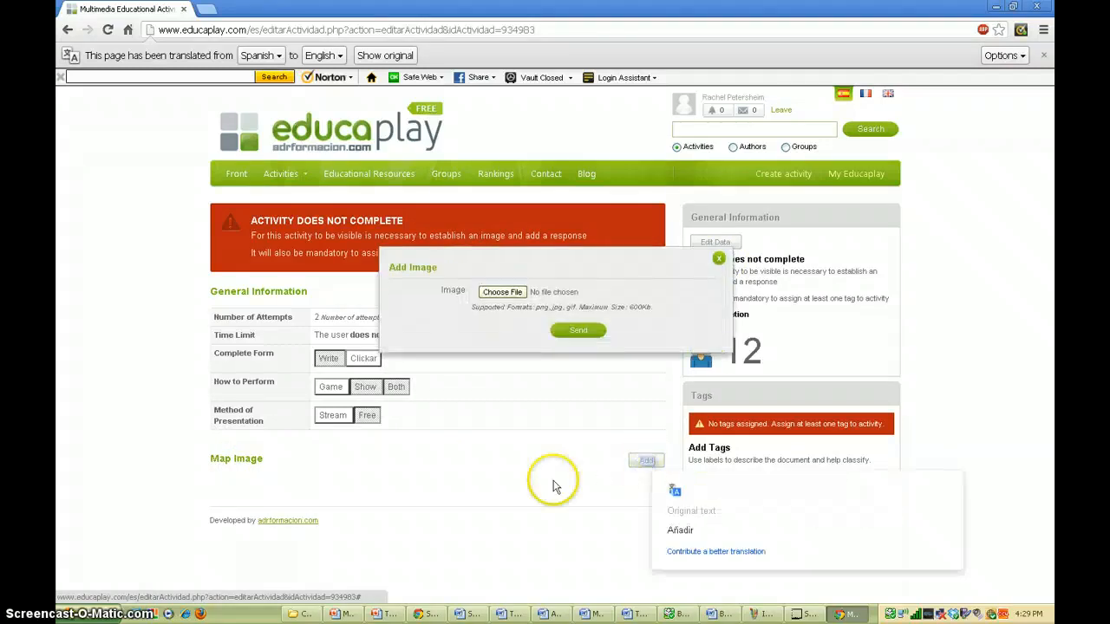
pyautogui.click(510, 295)
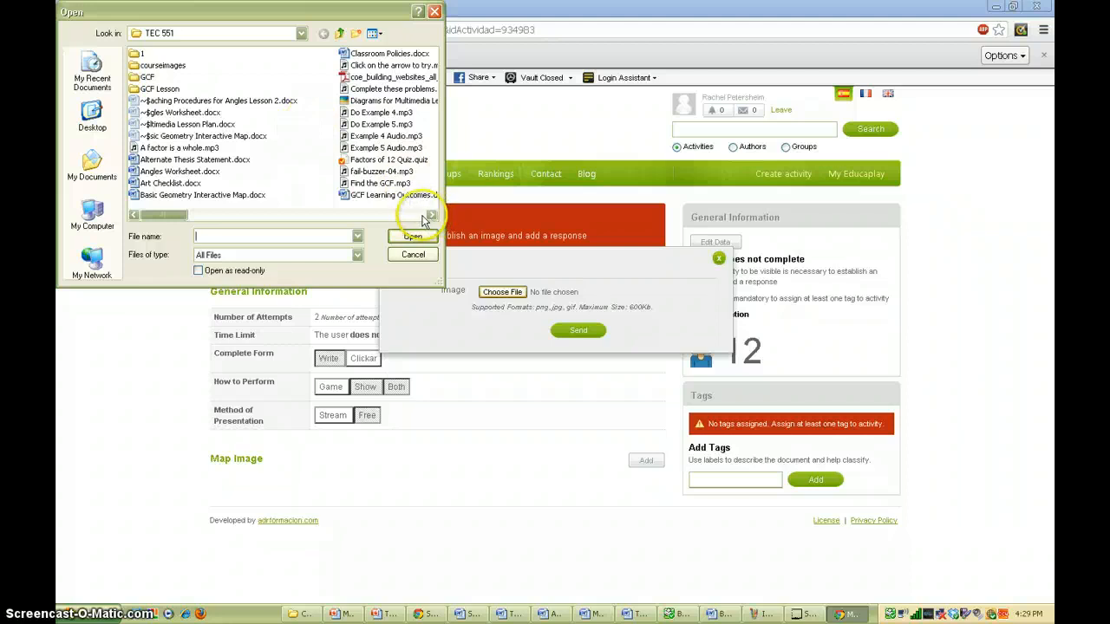
pyautogui.click(423, 216)
pyautogui.click(416, 215)
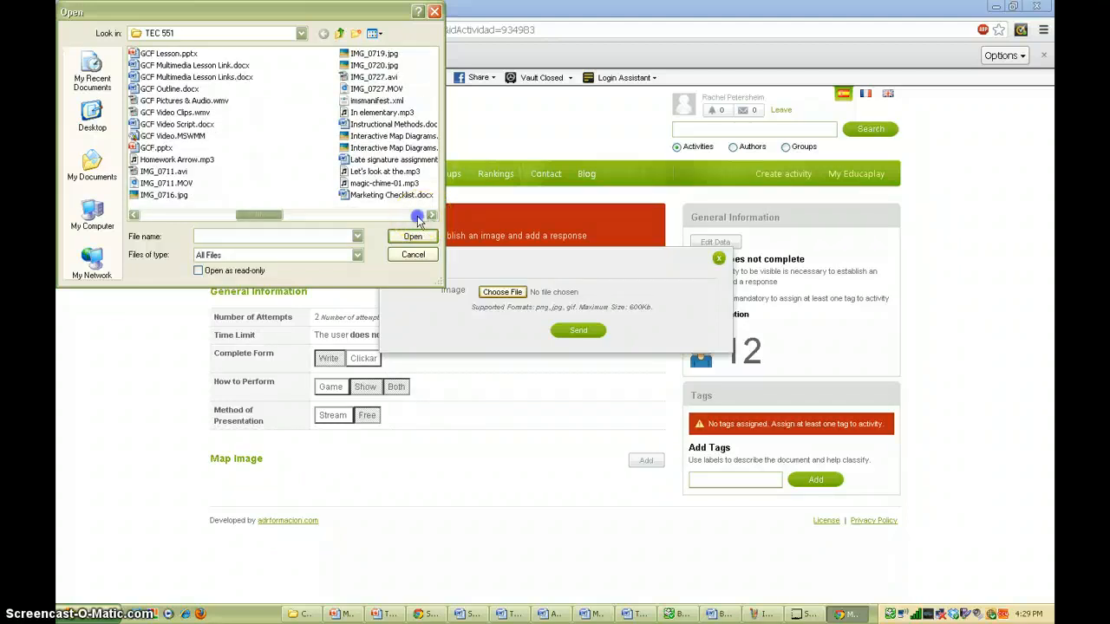
pyautogui.click(416, 217)
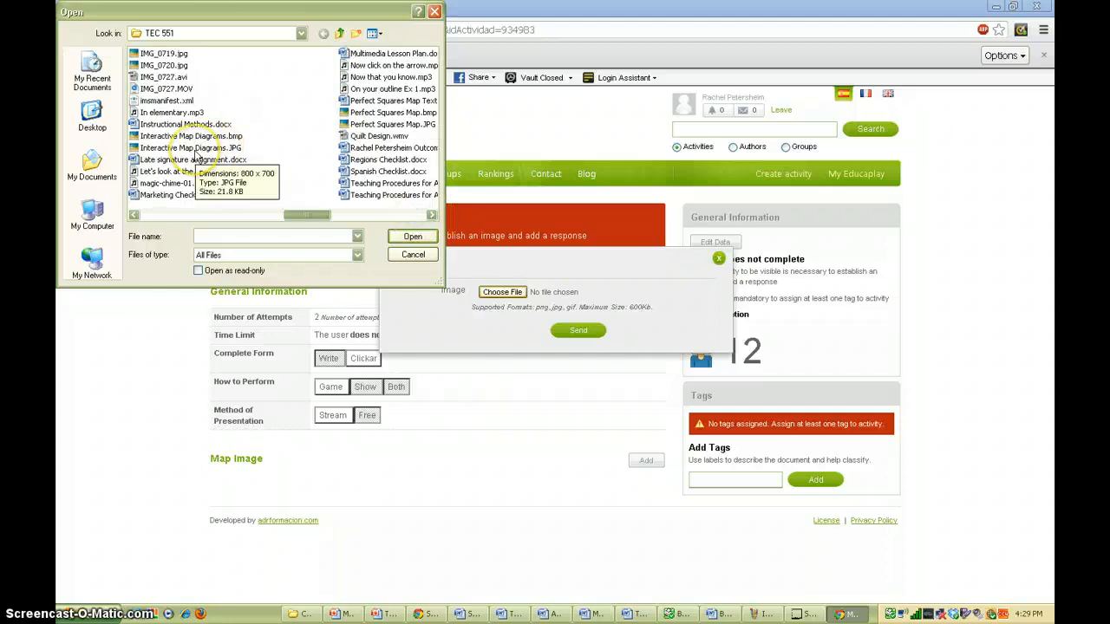
pyautogui.click(194, 149)
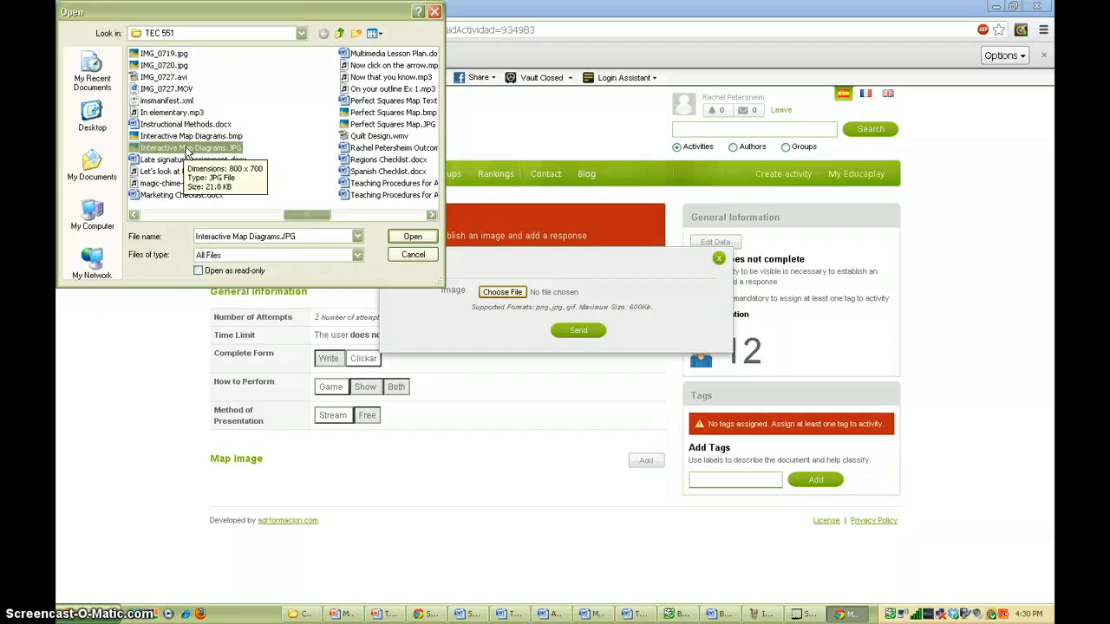
pyautogui.doubleClick(186, 149)
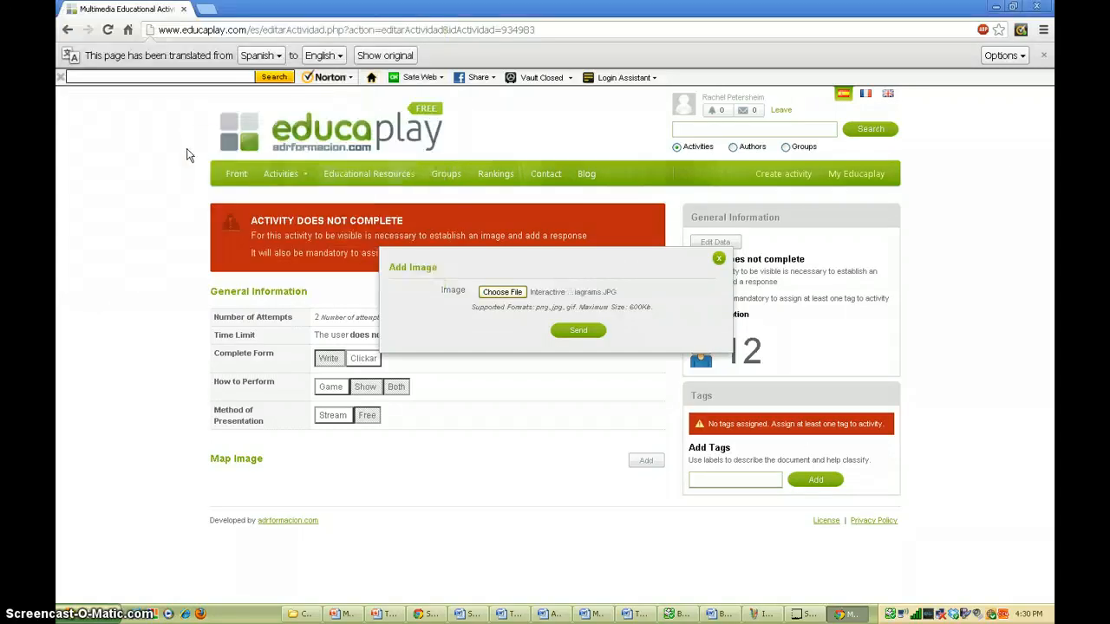
pyautogui.click(583, 330)
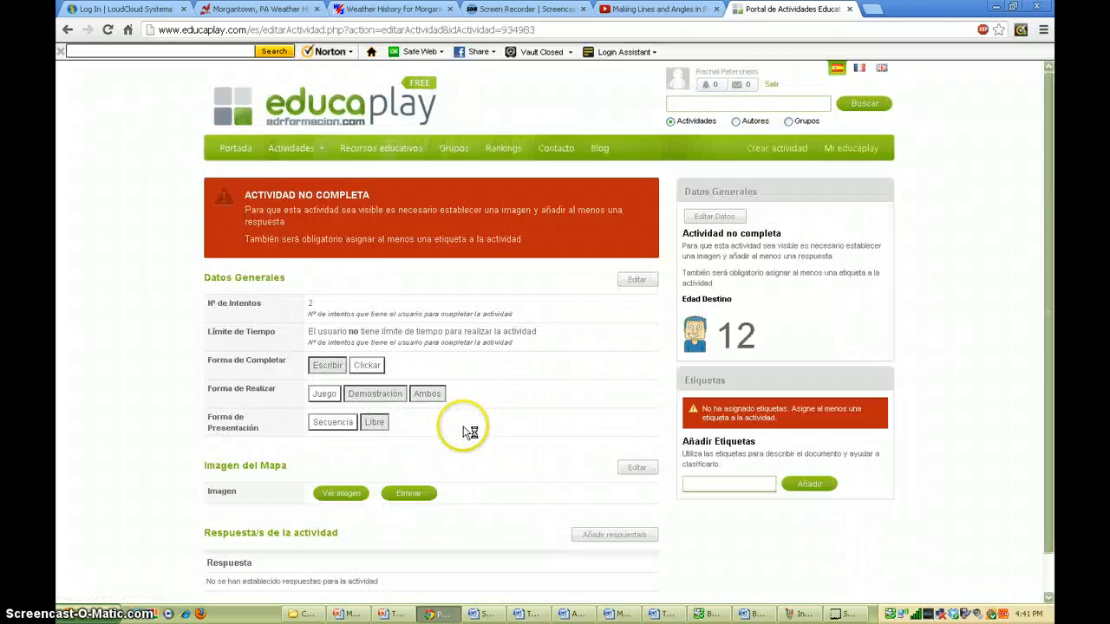
# - Translate the reloaded activity editing page to English
pyautogui.click(542, 387)
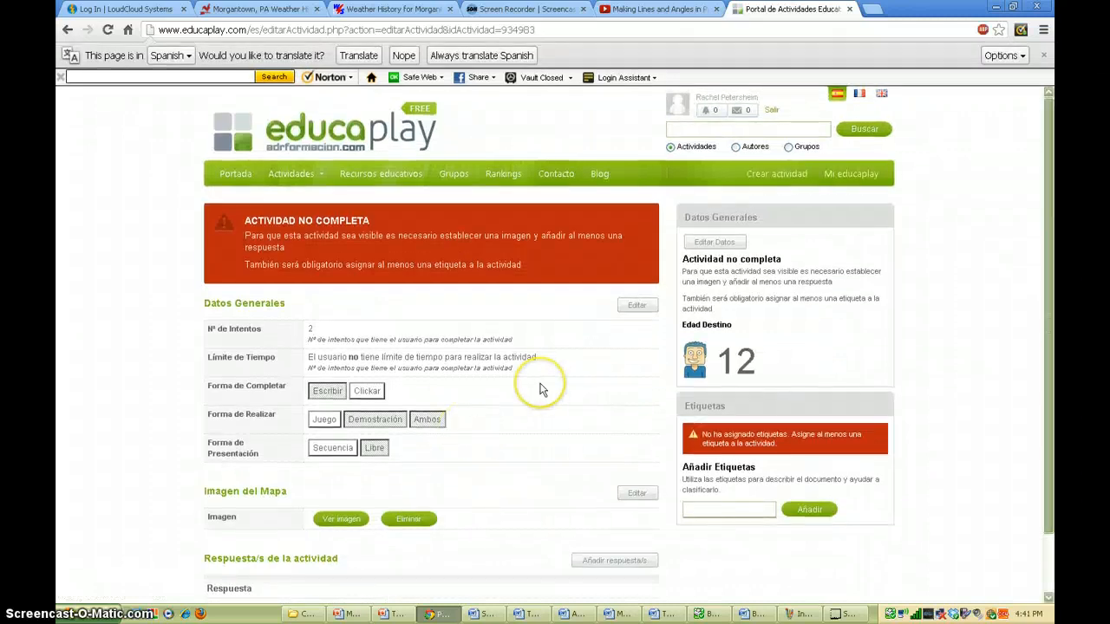
pyautogui.scroll(-1, 539, 386)
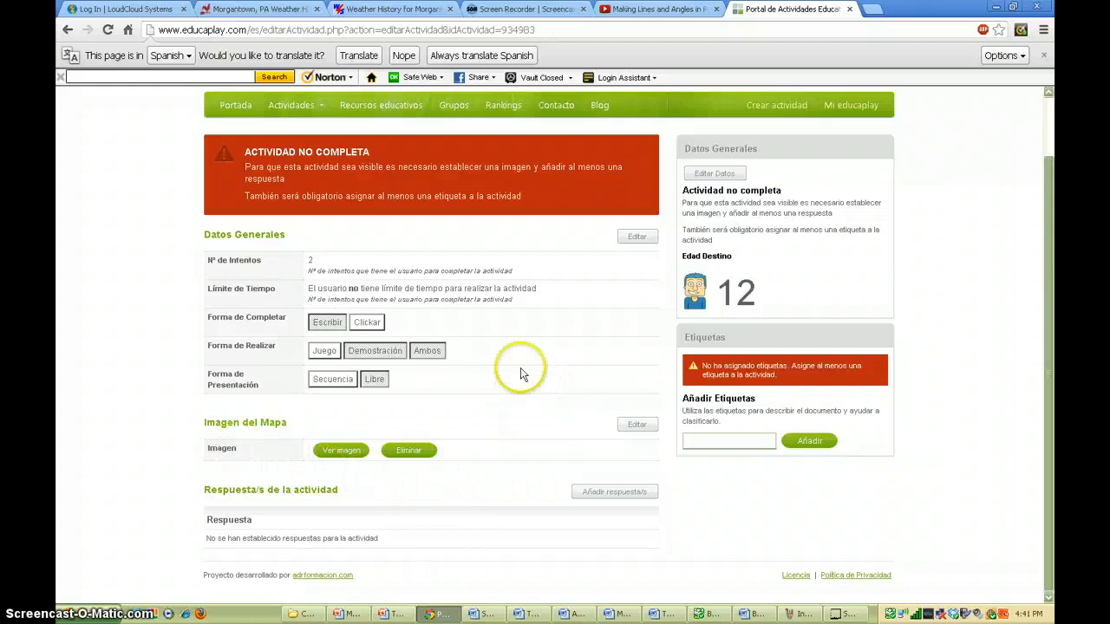
pyautogui.click(358, 55)
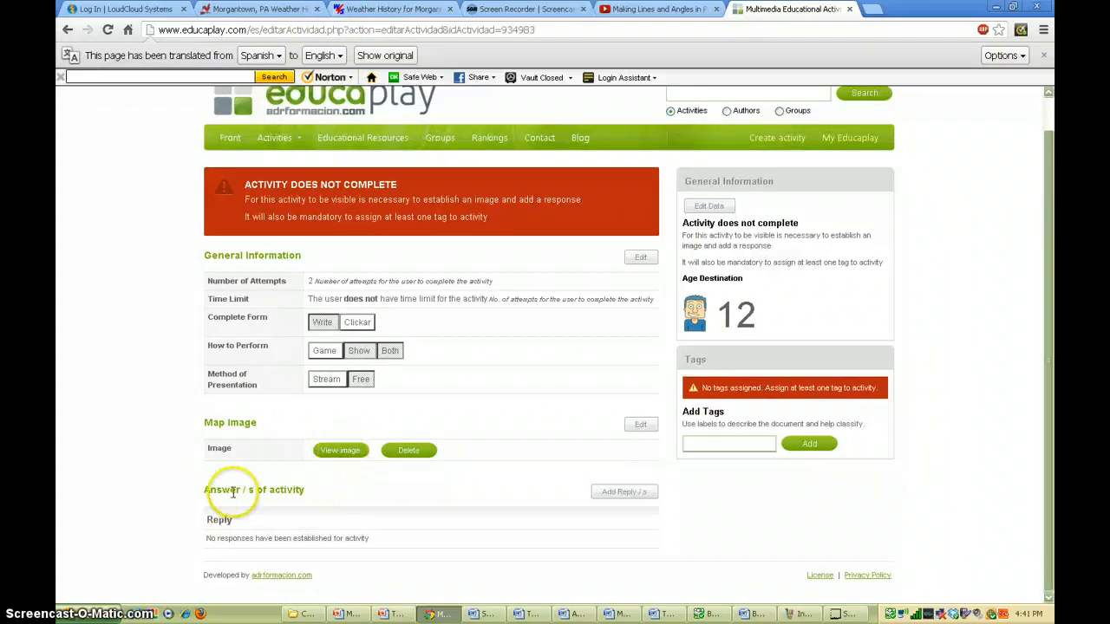
# - Add the answer "acute angle" with its marker beside the red angle's vertex, at about X 34, Y 28
pyautogui.click(624, 493)
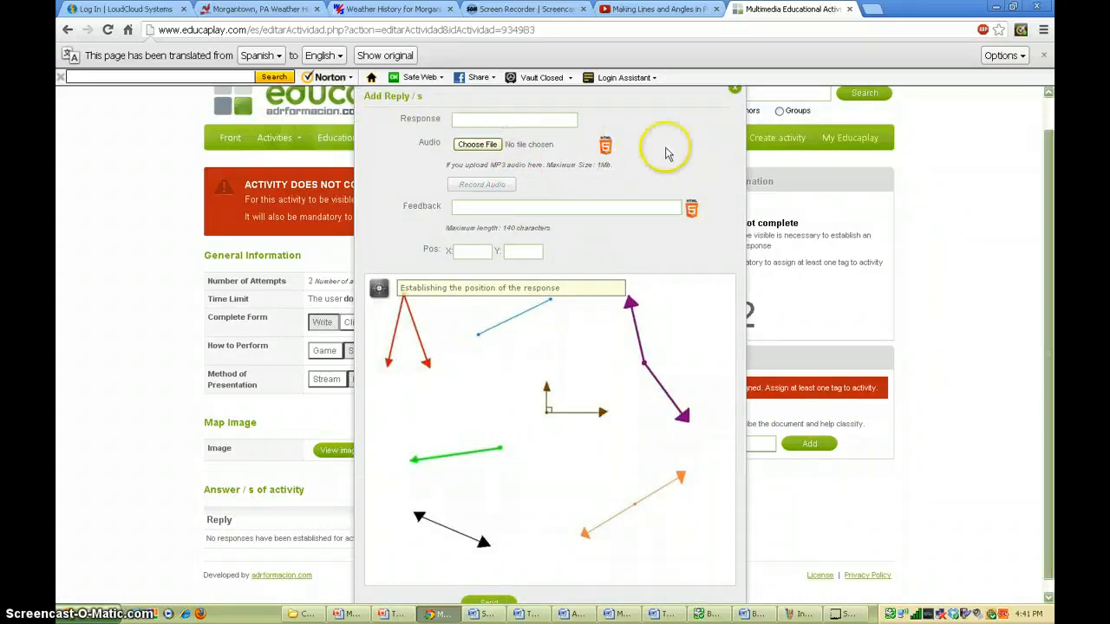
pyautogui.write('acute angle')
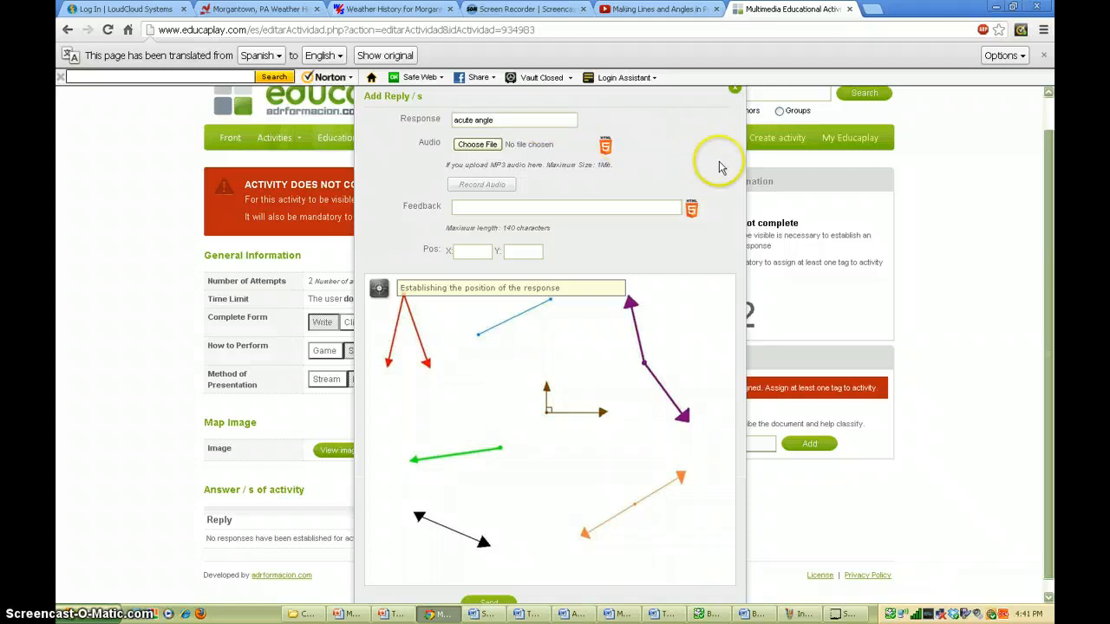
pyautogui.click(379, 289)
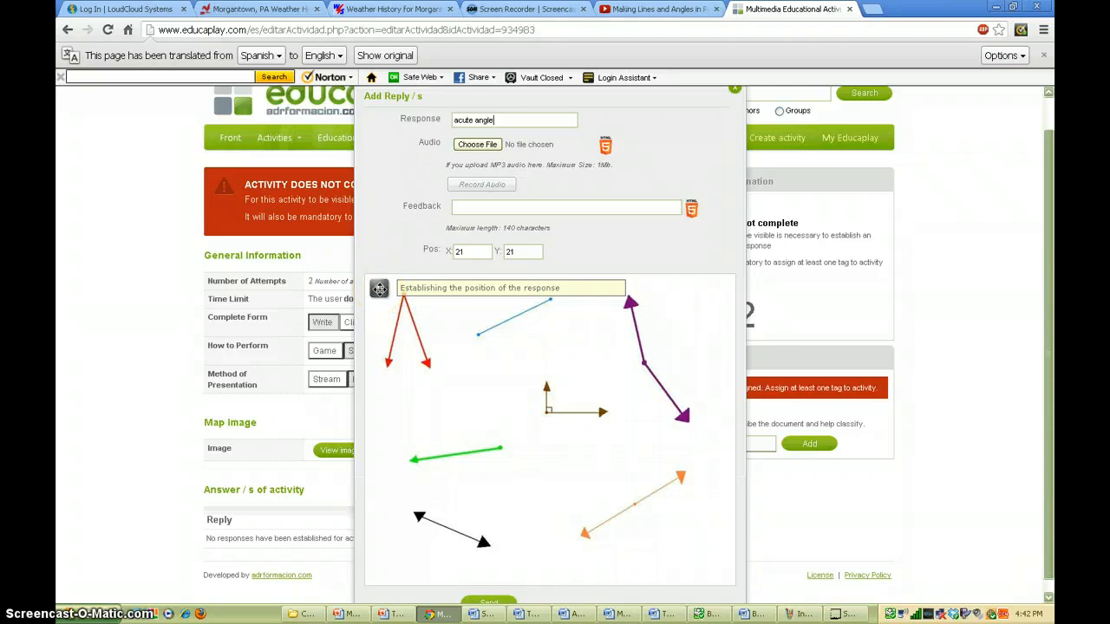
pyautogui.moveTo(379, 288); pyautogui.dragTo(393, 324)
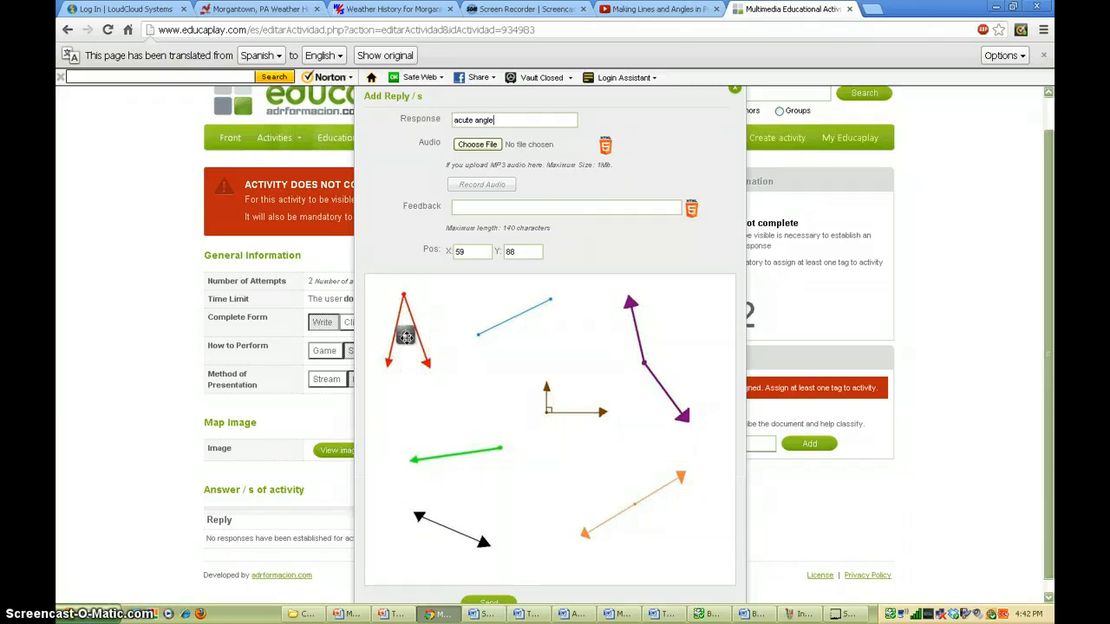
pyautogui.moveTo(406, 335); pyautogui.dragTo(385, 293)
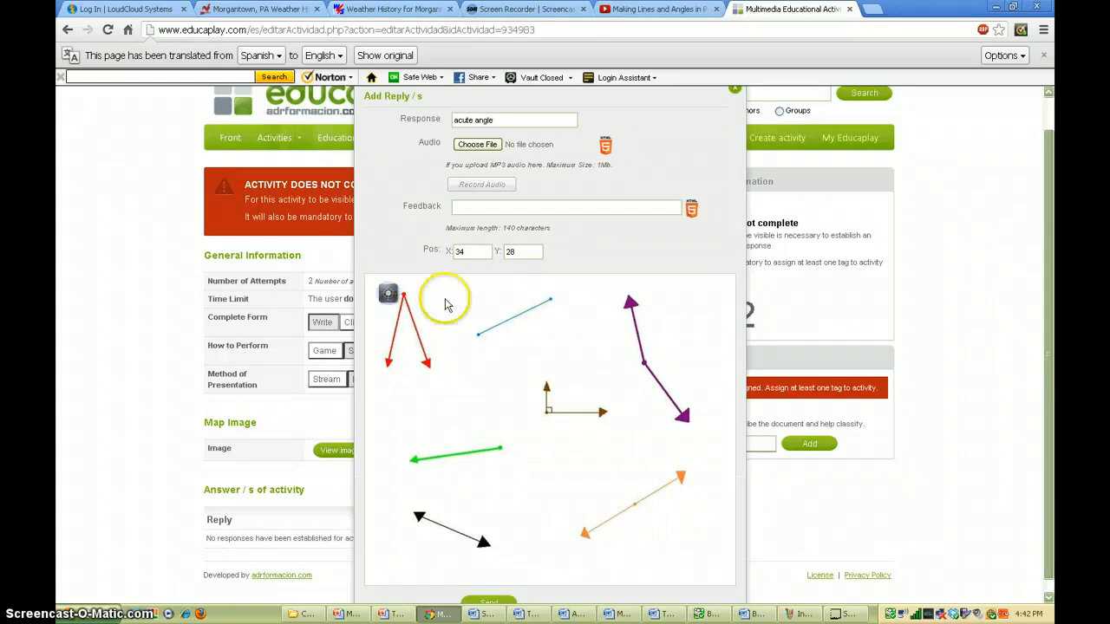
pyautogui.scroll(-1, 474, 336)
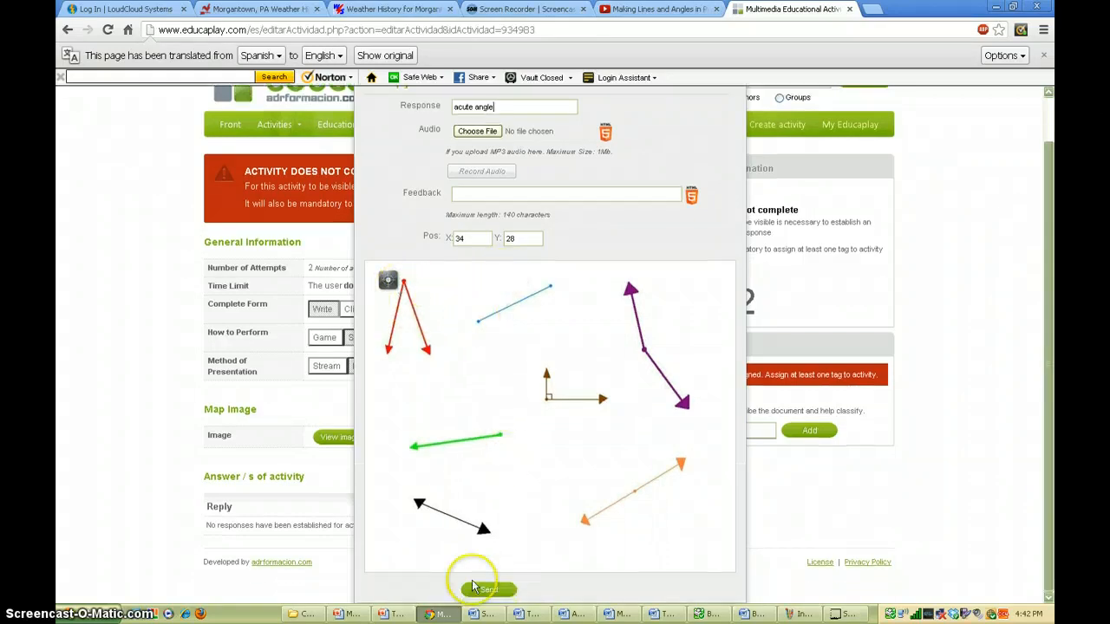
pyautogui.click(490, 591)
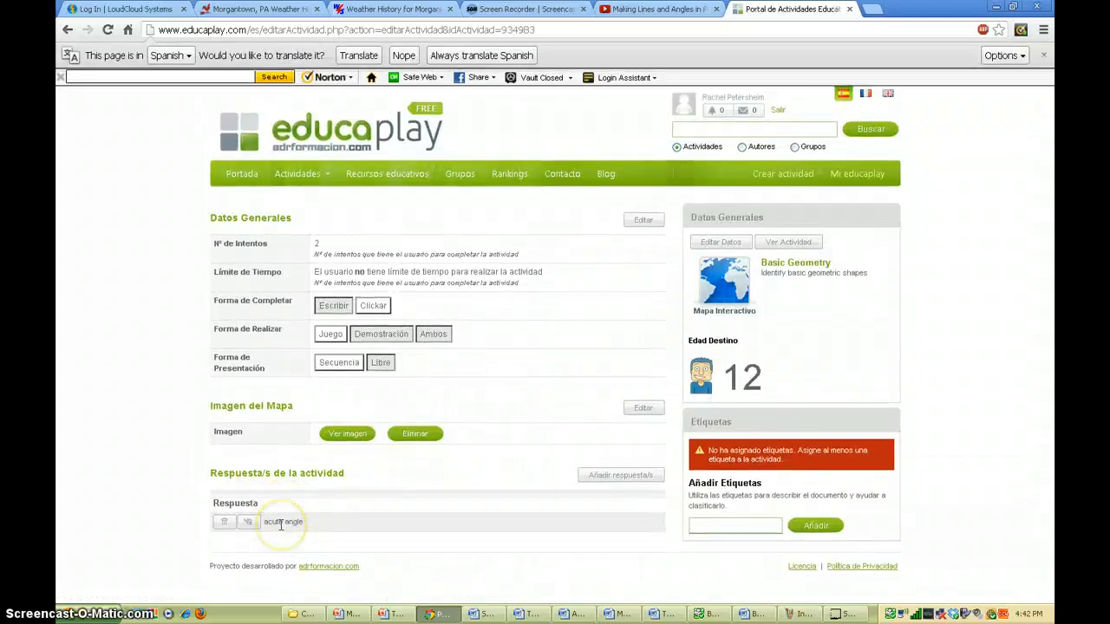
# - Add the answer "segment" with its marker just above the blue line segment, at about X 198, Y 38
pyautogui.click(619, 476)
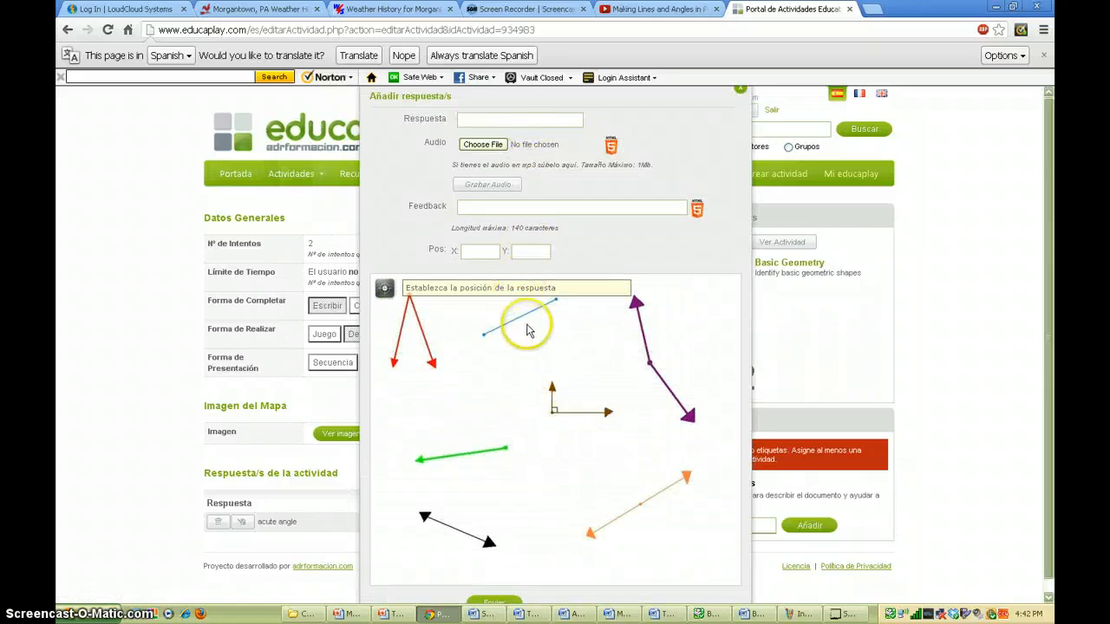
pyautogui.write('segment')
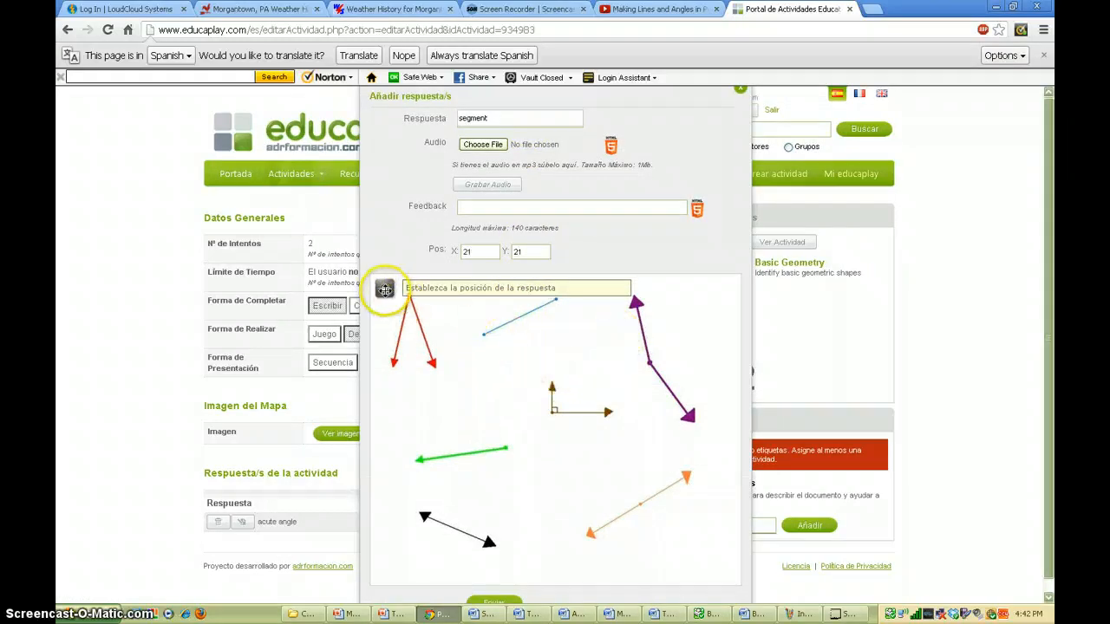
pyautogui.moveTo(386, 290)
pyautogui.mouseDown()
pyautogui.moveTo(452, 321)
pyautogui.moveTo(501, 313)
pyautogui.mouseUp()
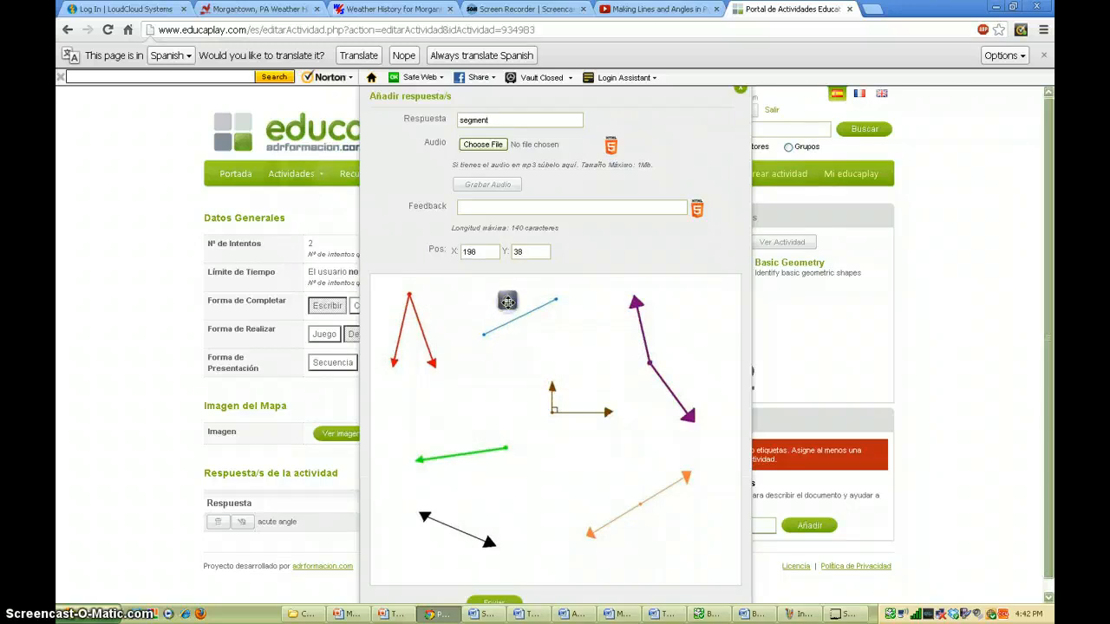
pyautogui.scroll(-1, 530, 399)
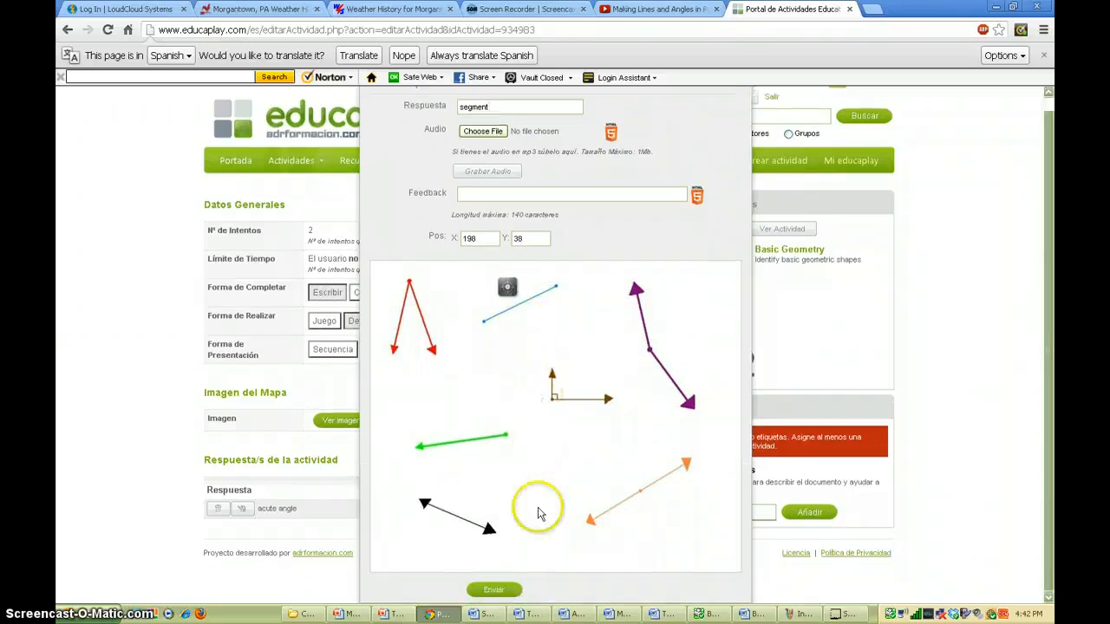
pyautogui.click(503, 594)
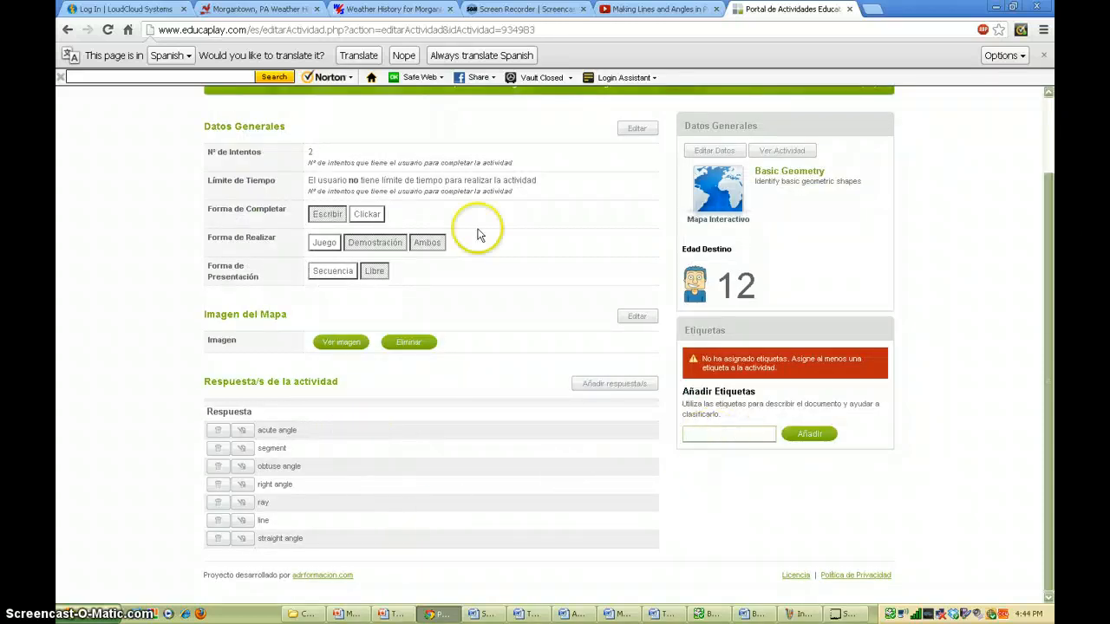
# - Translate the editing page to English and add the tags "geometry, angles, lines, parts of lines" to the activity
pyautogui.click(358, 54)
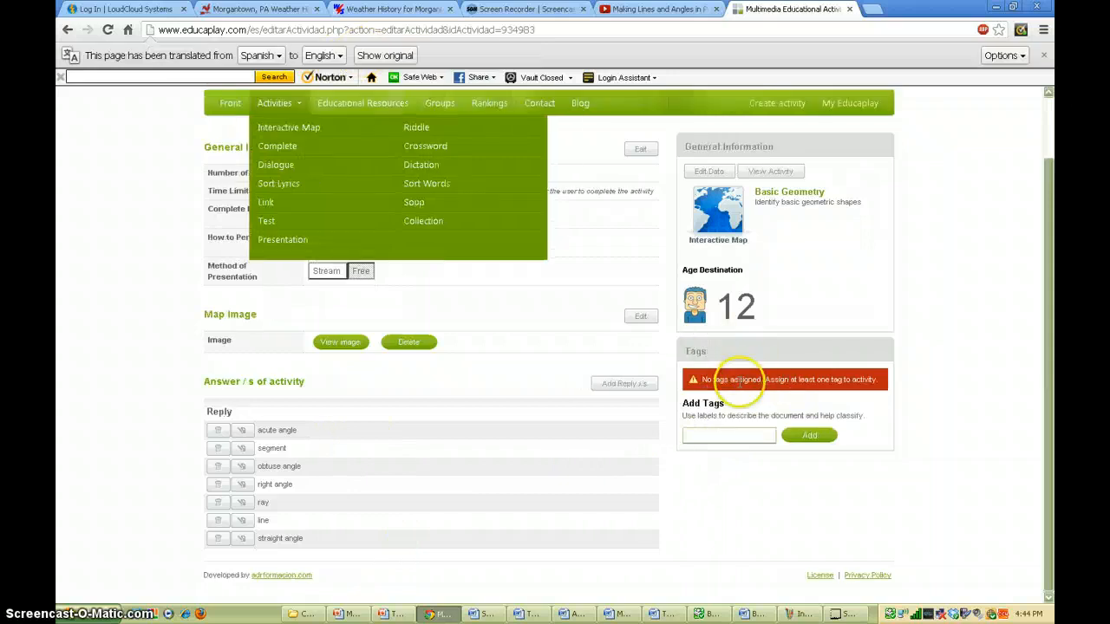
pyautogui.click(714, 437)
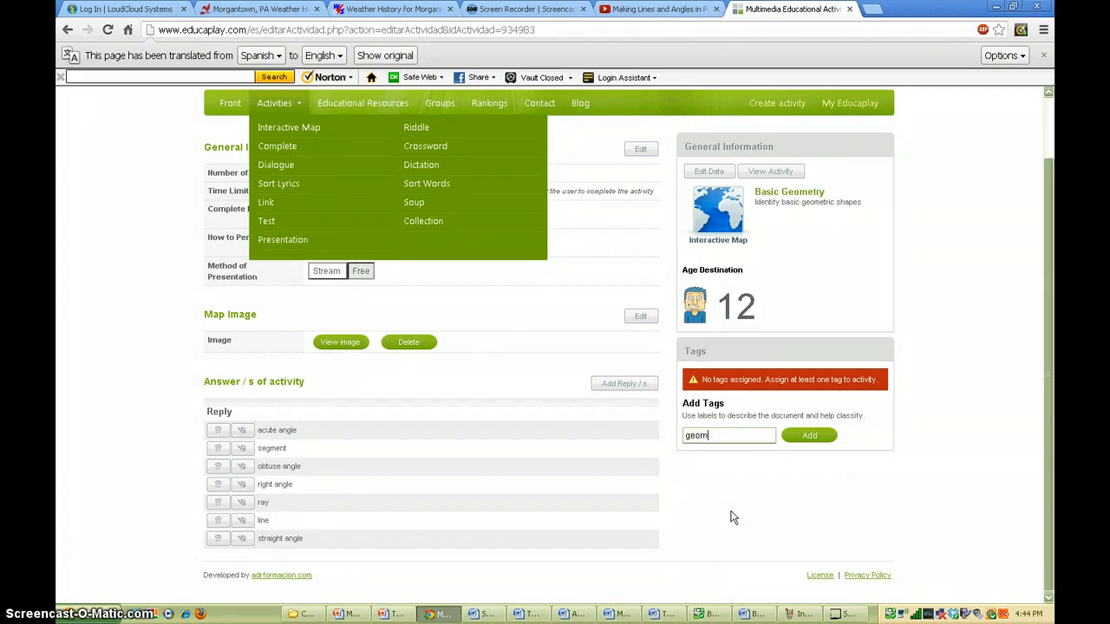
pyautogui.write('geometry, ')
pyautogui.write('angles, lines, parts of ')
pyautogui.write('lines, parts of lines')
pyautogui.click(820, 436)
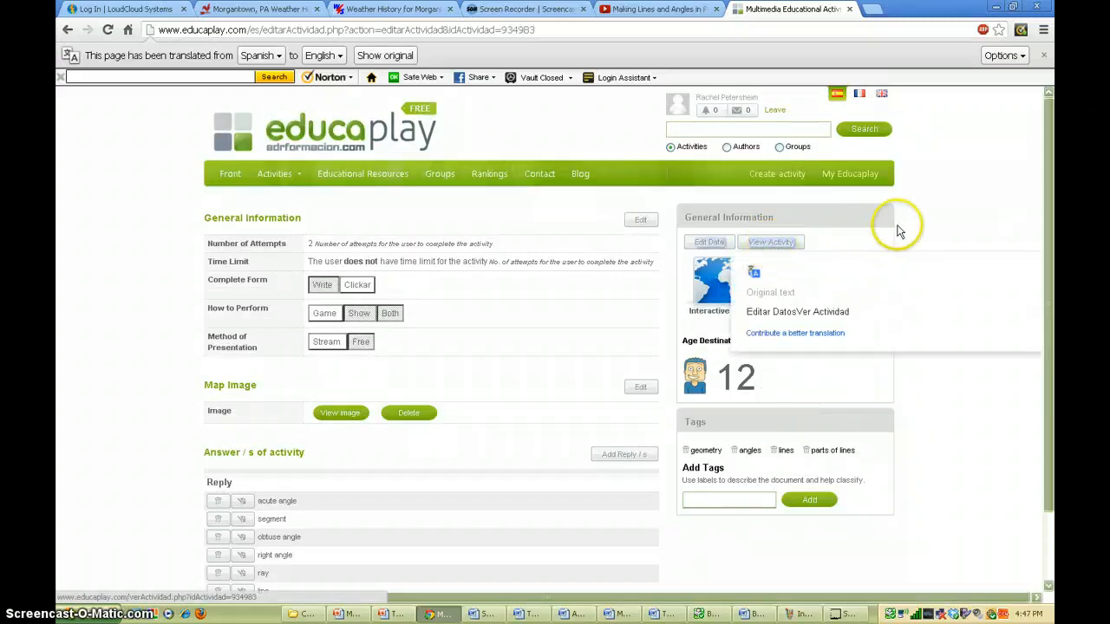
# - Dismiss the translation pop-up and view the Basic Geometry activity's published page
pyautogui.click(922, 235)
pyautogui.click(767, 244)
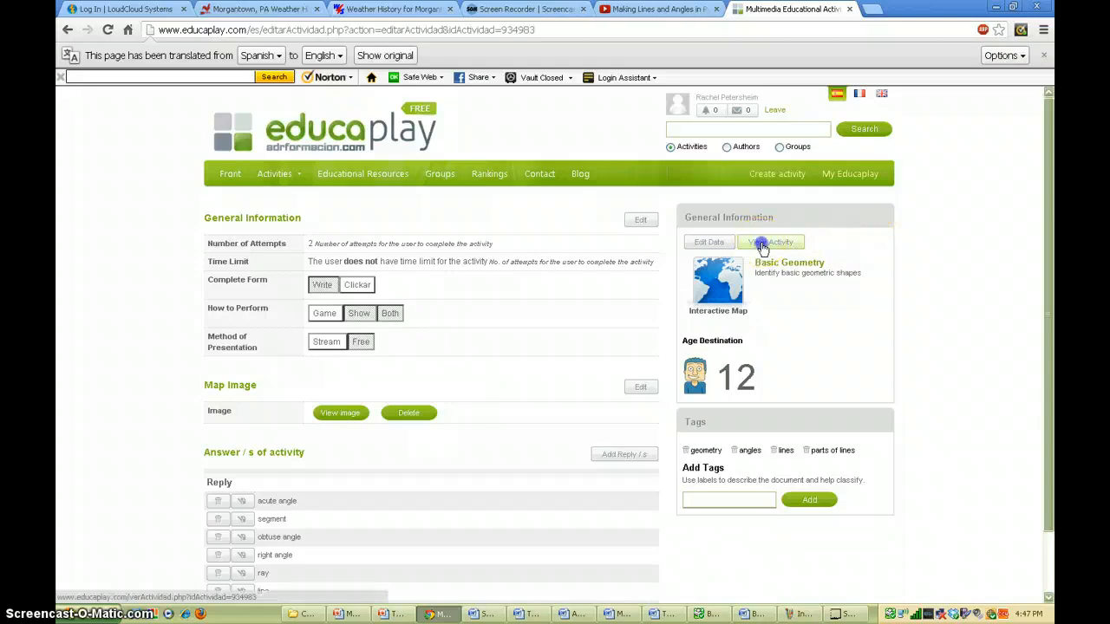
pyautogui.click(586, 303)
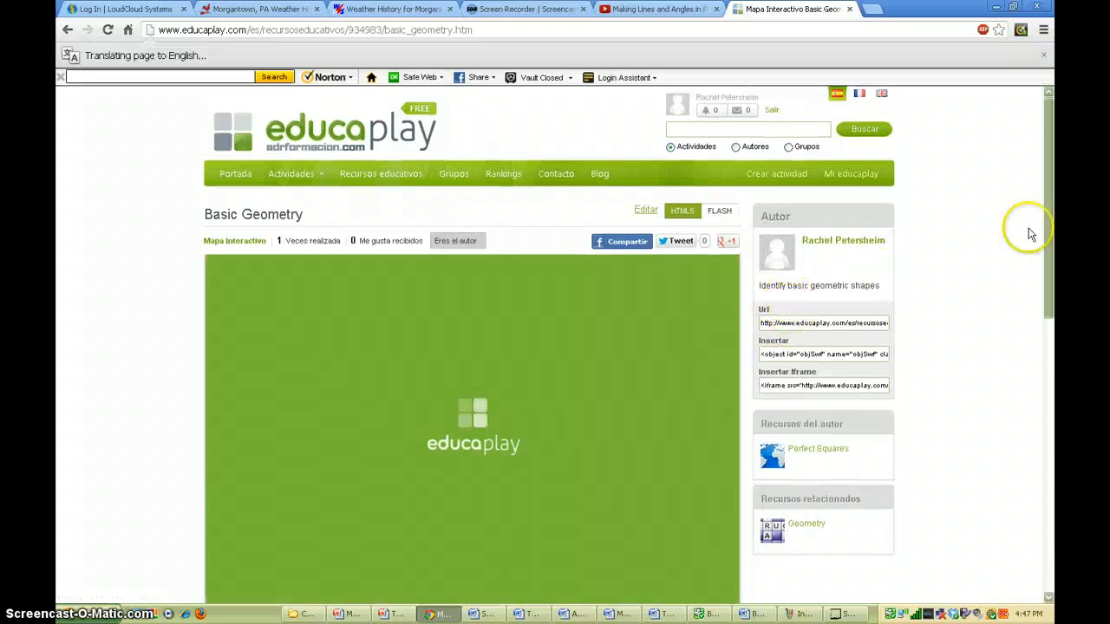
pyautogui.moveTo(1046, 219); pyautogui.dragTo(1049, 262)
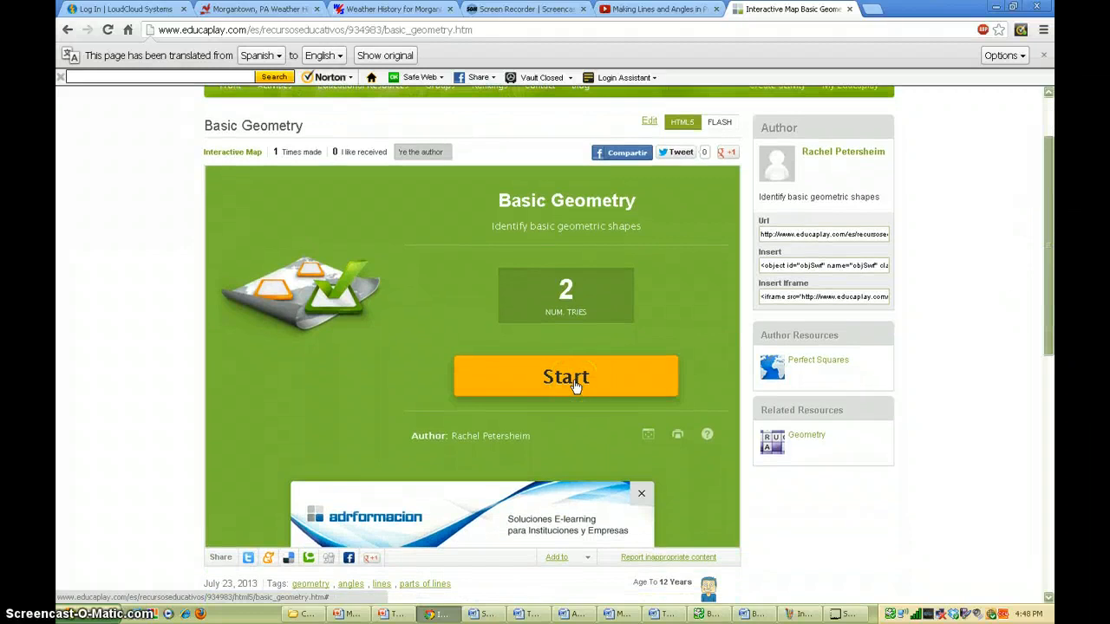
# - Copy the full URL of the Basic Geometry activity from its author information
pyautogui.doubleClick(827, 237)
pyautogui.click(764, 236)
pyautogui.moveTo(763, 240); pyautogui.dragTo(956, 239)
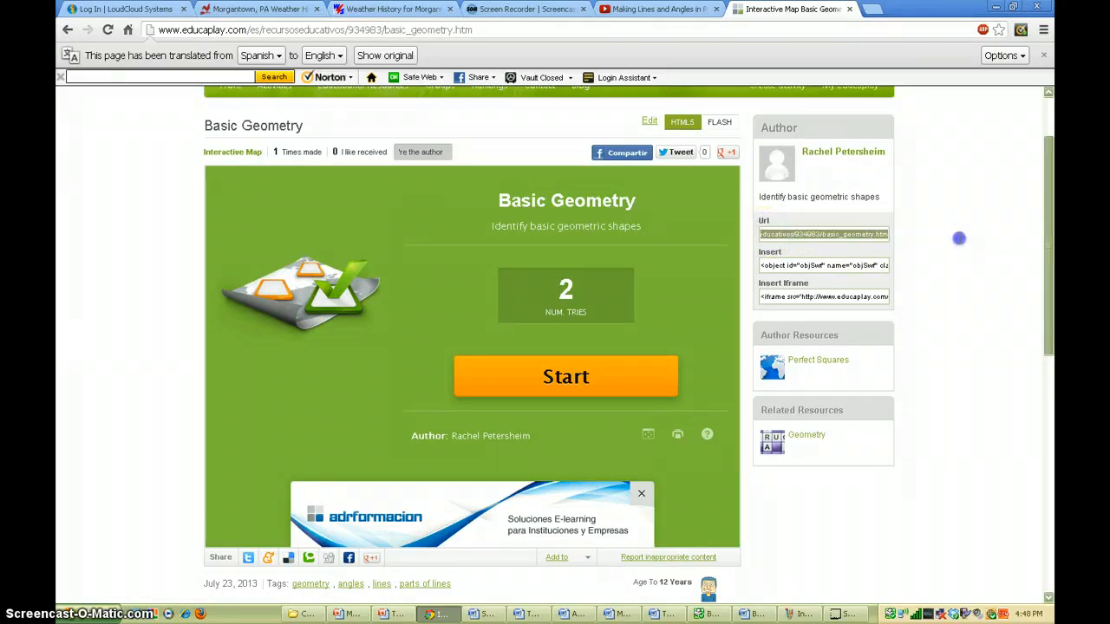
pyautogui.rightClick(959, 238)
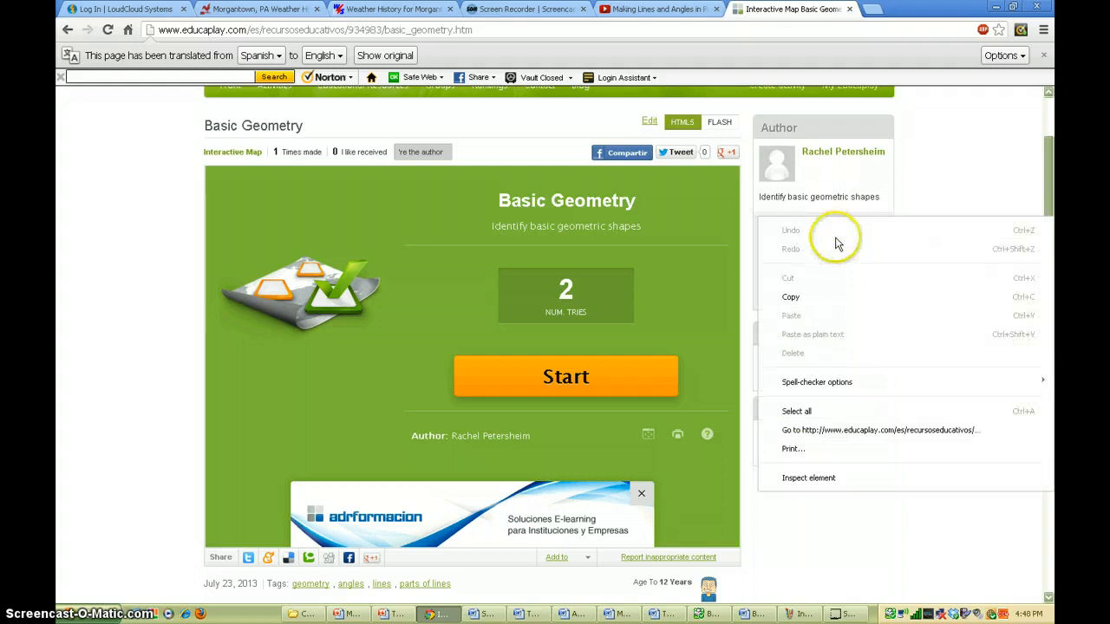
pyautogui.click(818, 298)
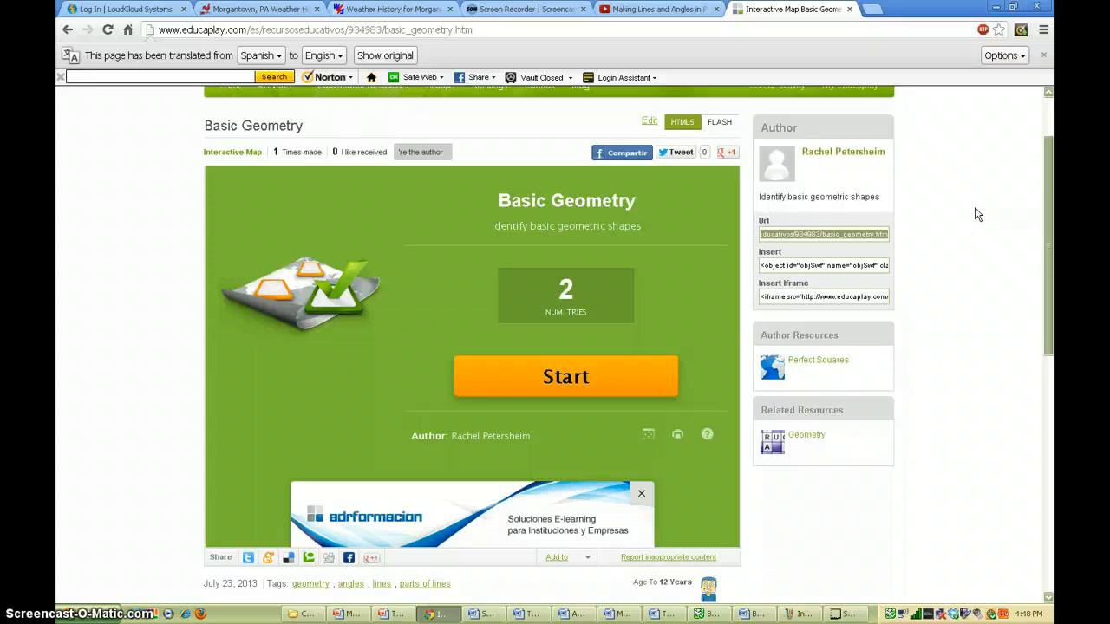
# - Start the Basic Geometry activity to preview its map markers, and return to editing it
pyautogui.click(573, 383)
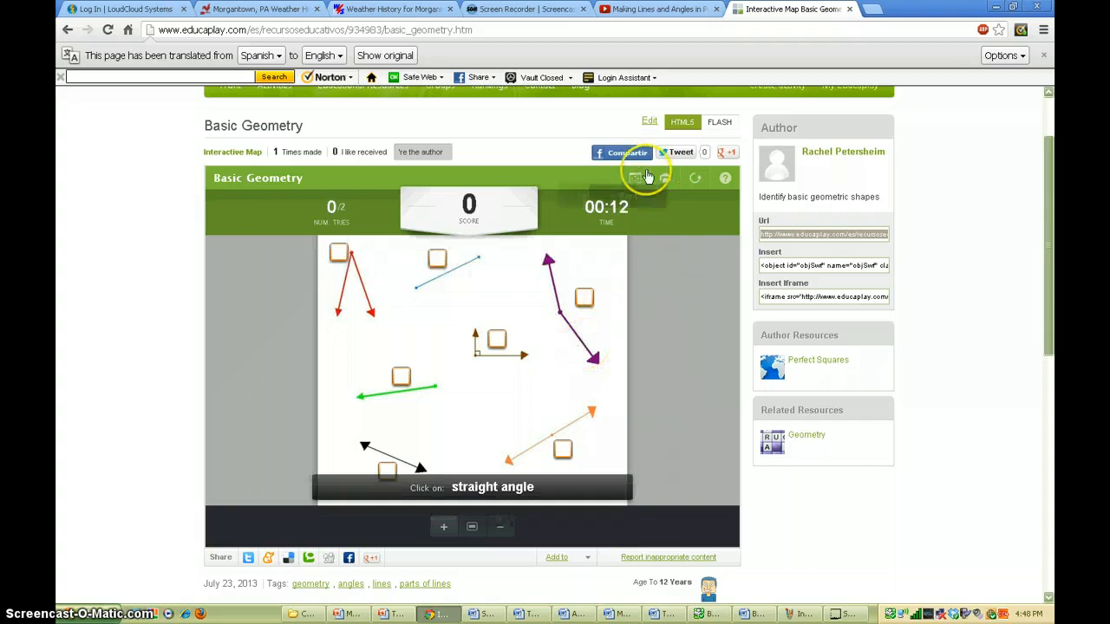
pyautogui.click(649, 122)
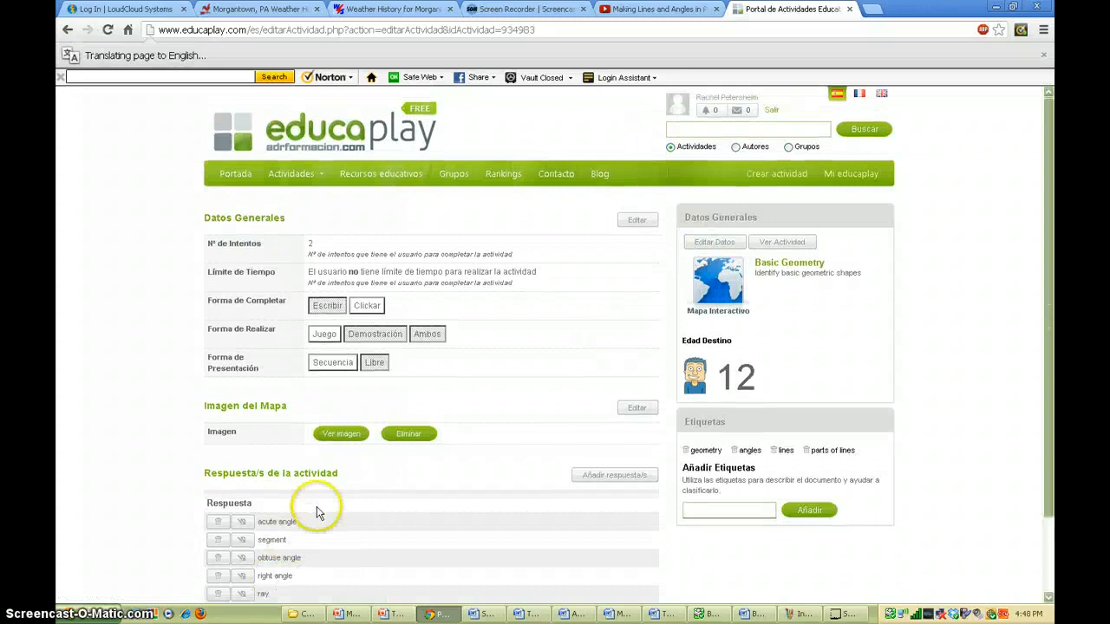
# - Open the "obtuse angle" answer to review its name and marker position, and resubmit it without changes
pyautogui.scroll(-2, 316, 511)
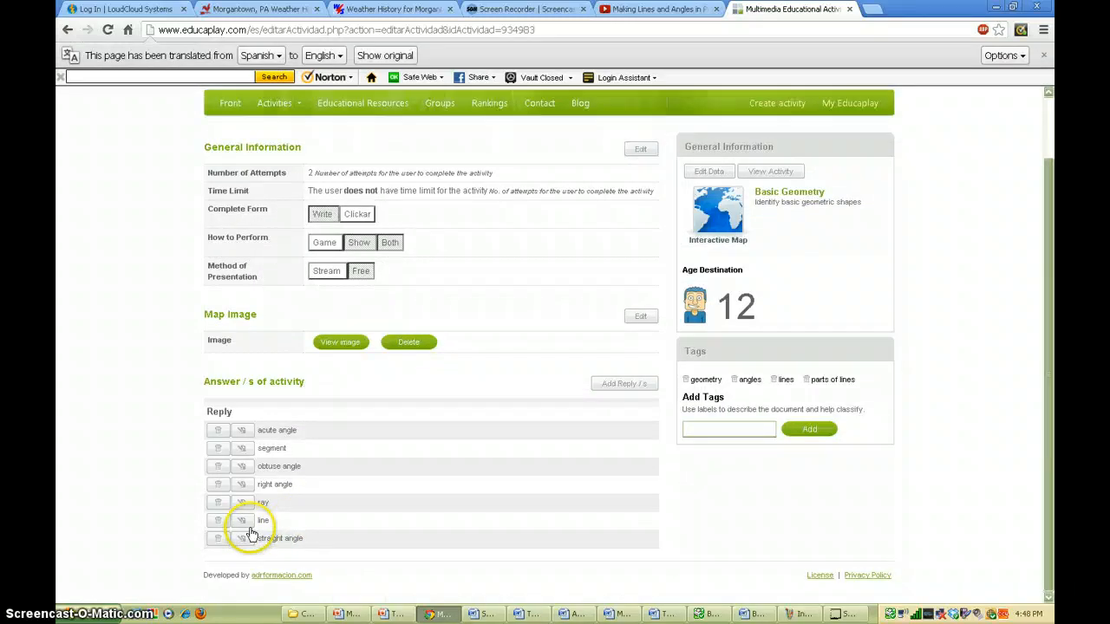
pyautogui.click(245, 469)
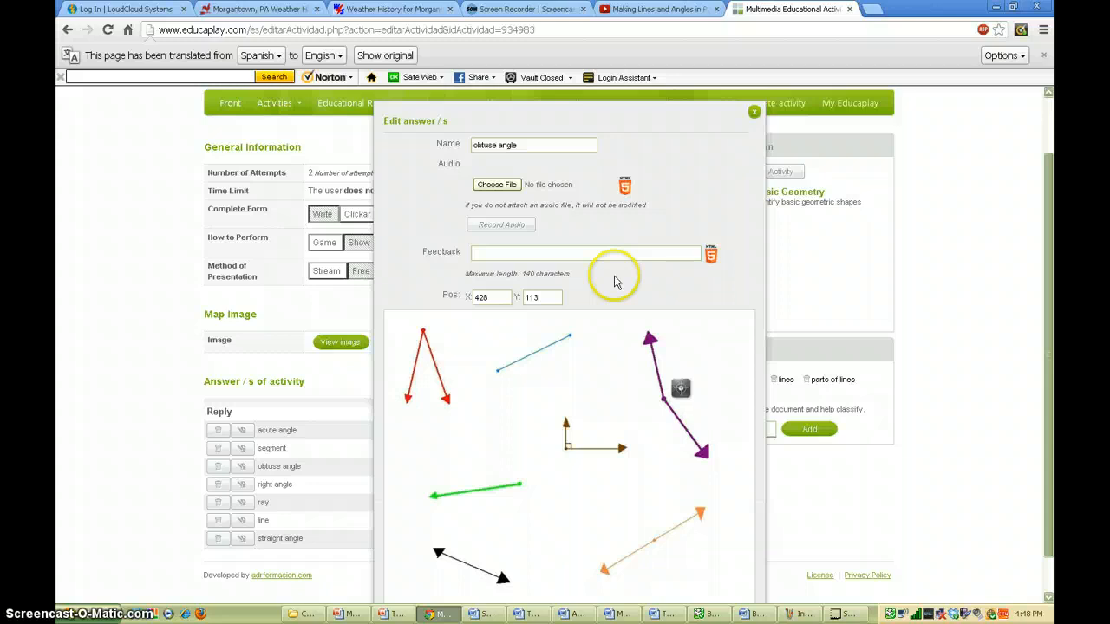
pyautogui.scroll(-1, 614, 282)
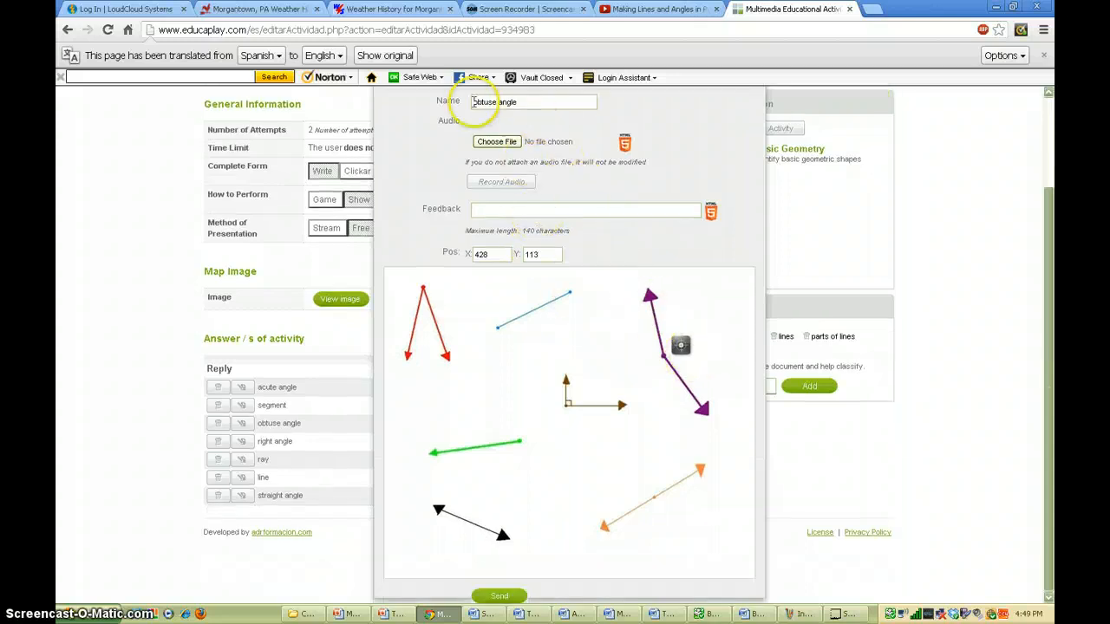
pyautogui.click(508, 599)
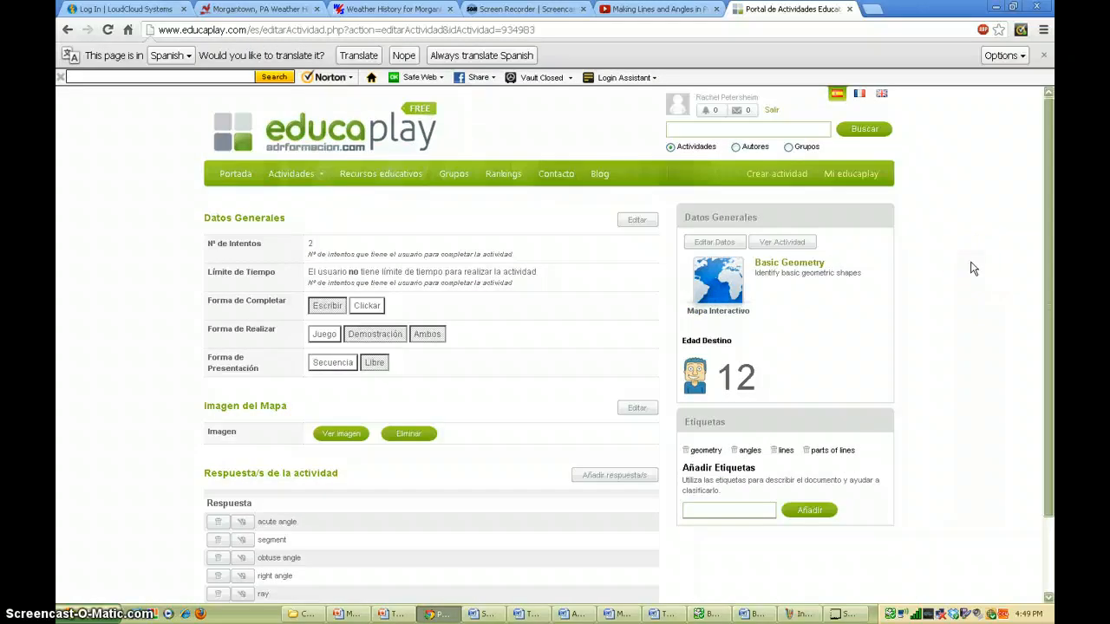
pyautogui.scroll(-2, 973, 271)
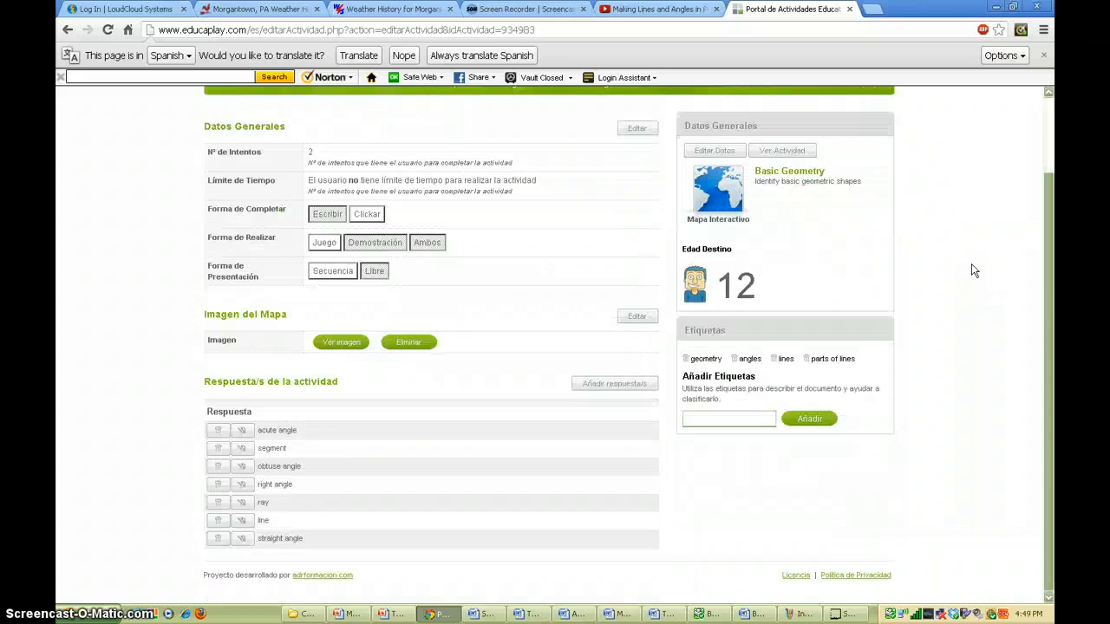
pyautogui.scroll(2, 973, 271)
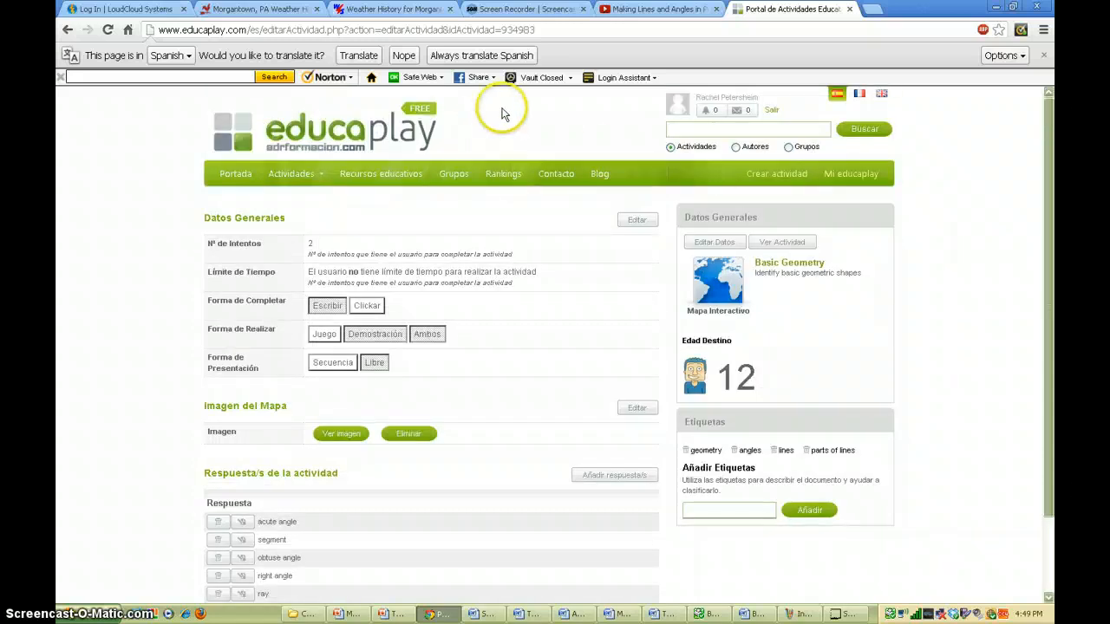